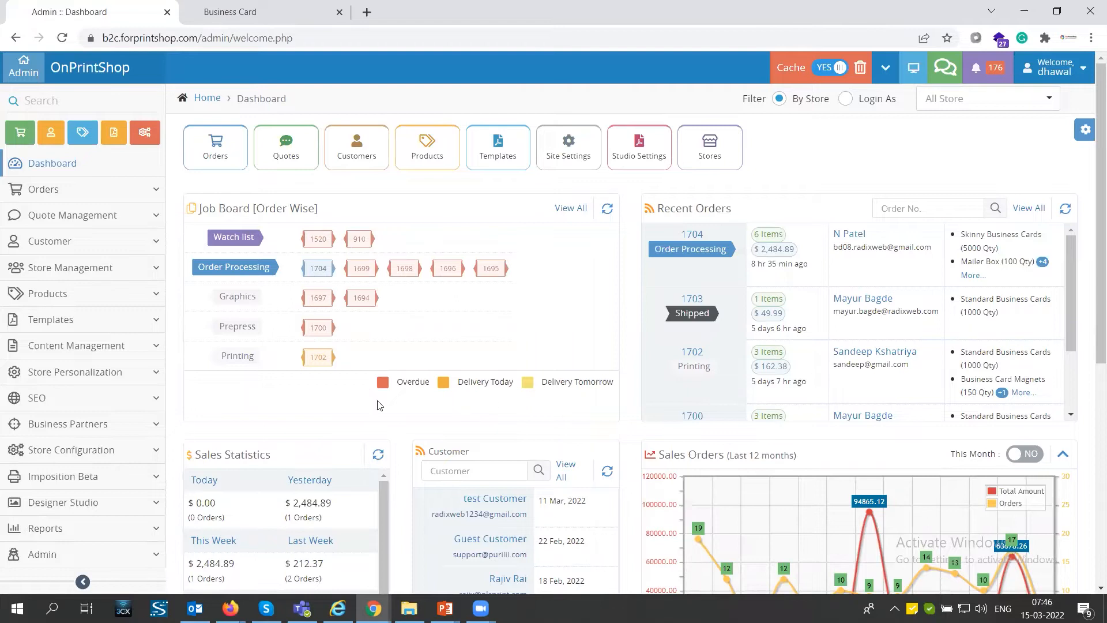
Step: Start adding a new order and search for the existing customer by first name
click(78, 190)
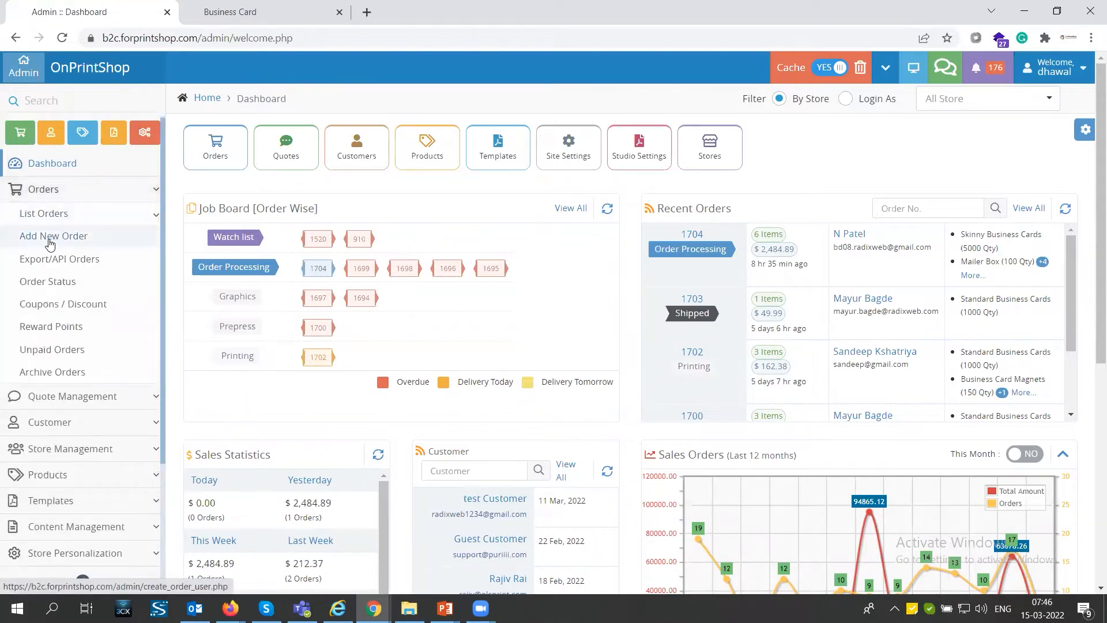
click(50, 238)
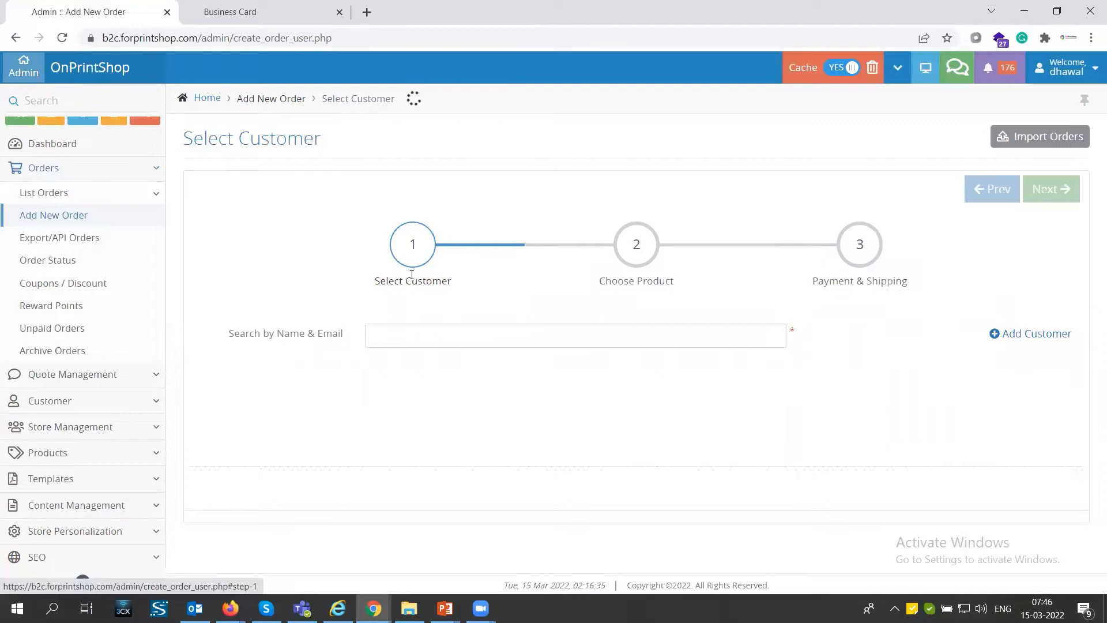
click(391, 336)
text(dhawal)
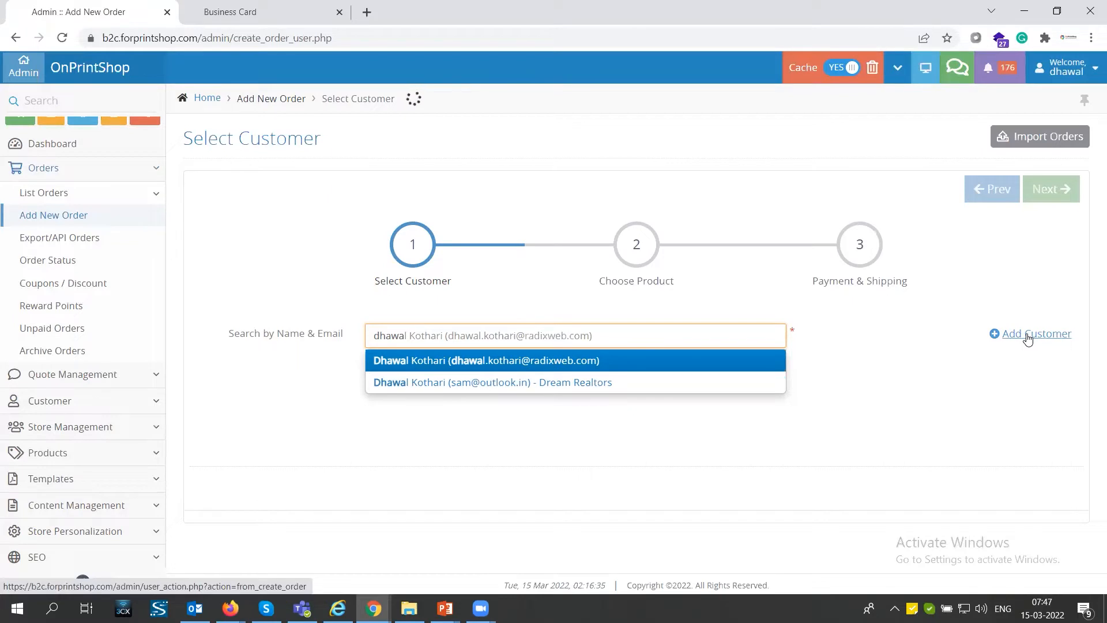
Step: Look over the customer and address fields of the Add Customer form and close it without saving
click(1027, 335)
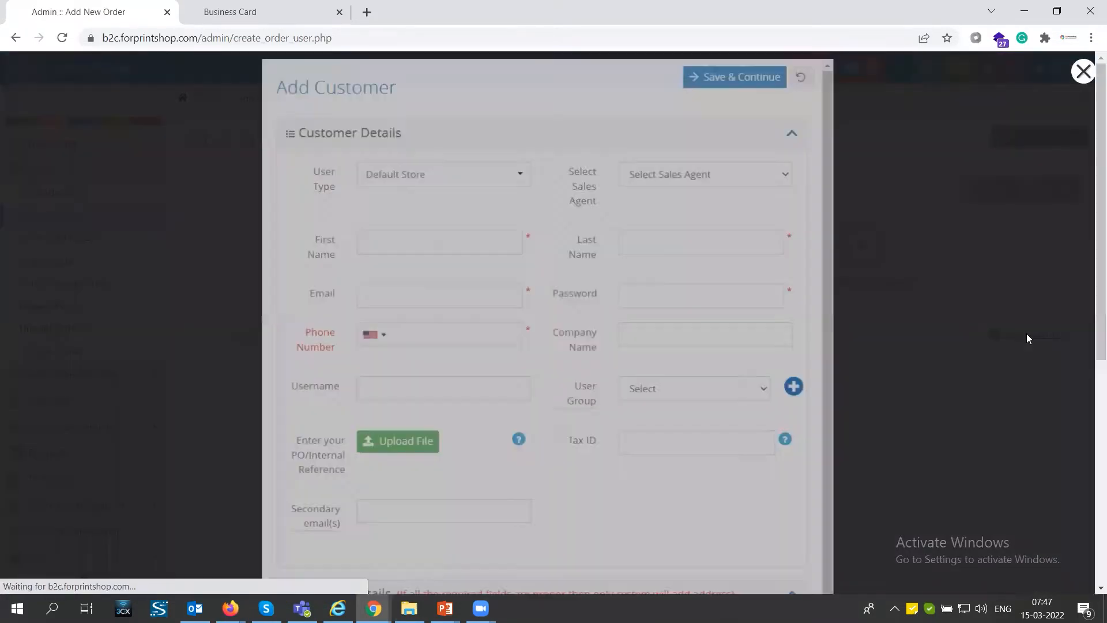
scroll(571, 305, down, 4)
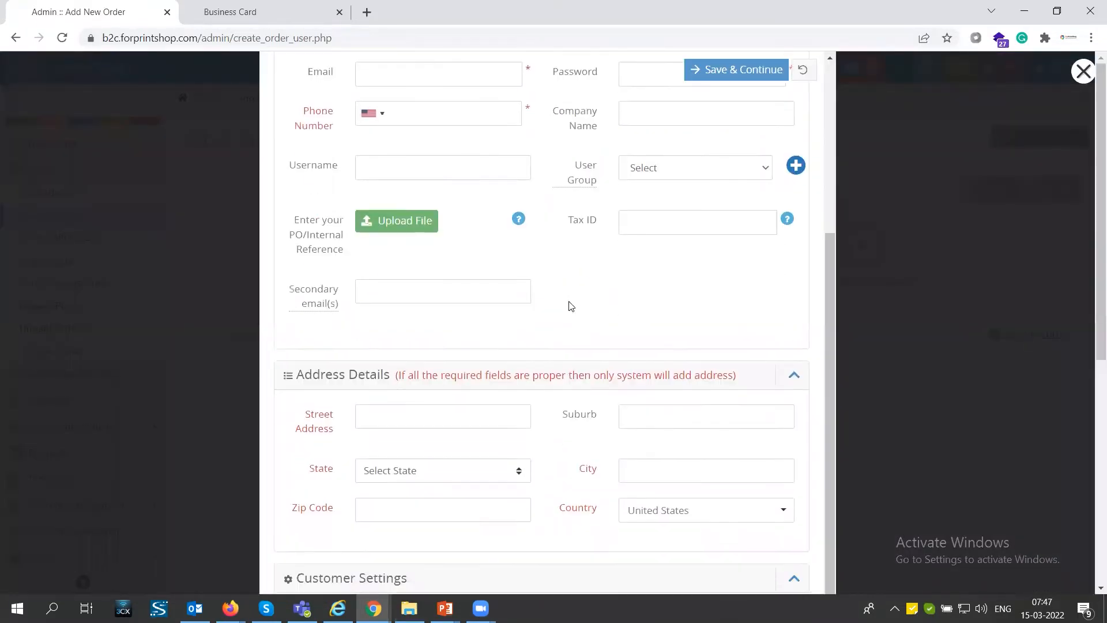
click(1082, 71)
Step: Select the matching Default Store customer for the order and continue to choosing a product
click(509, 335)
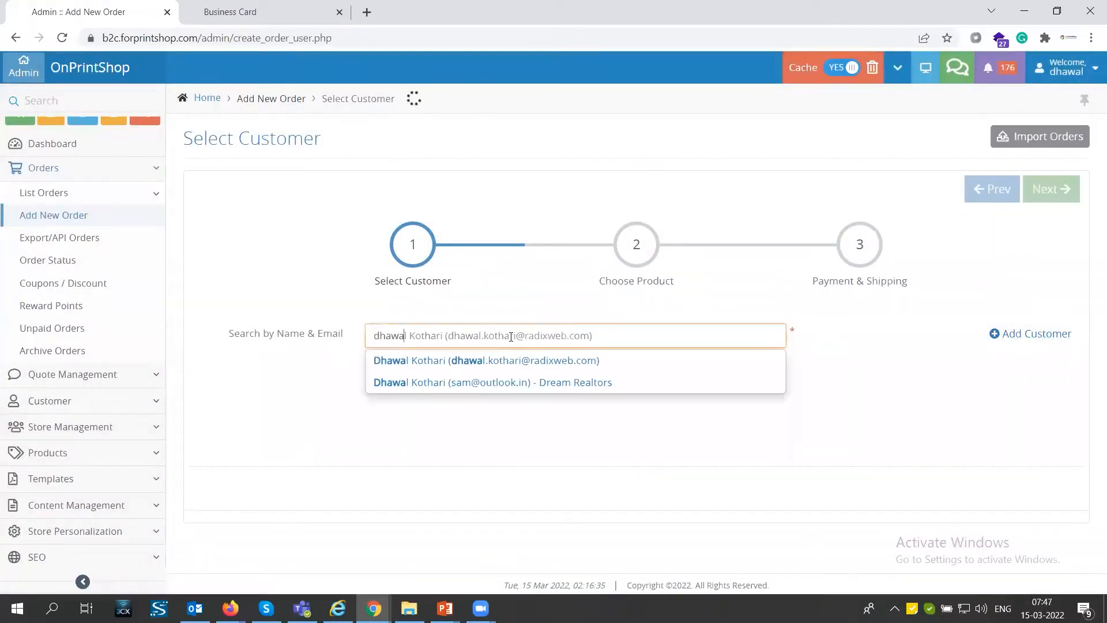
click(450, 362)
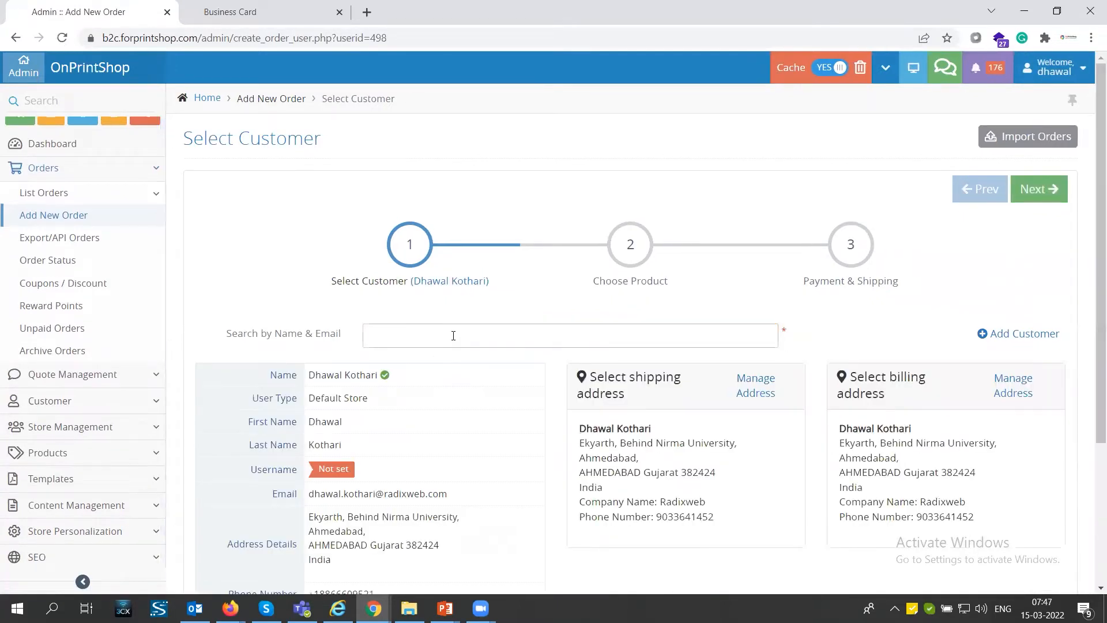
scroll(526, 422, down, 2)
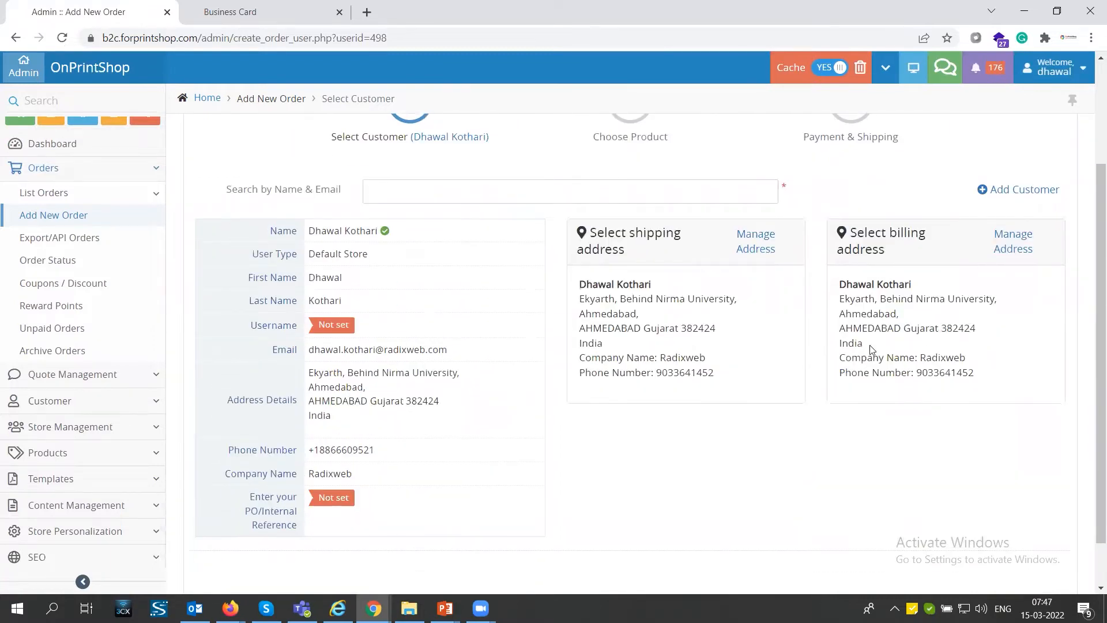
scroll(869, 345, up, 2)
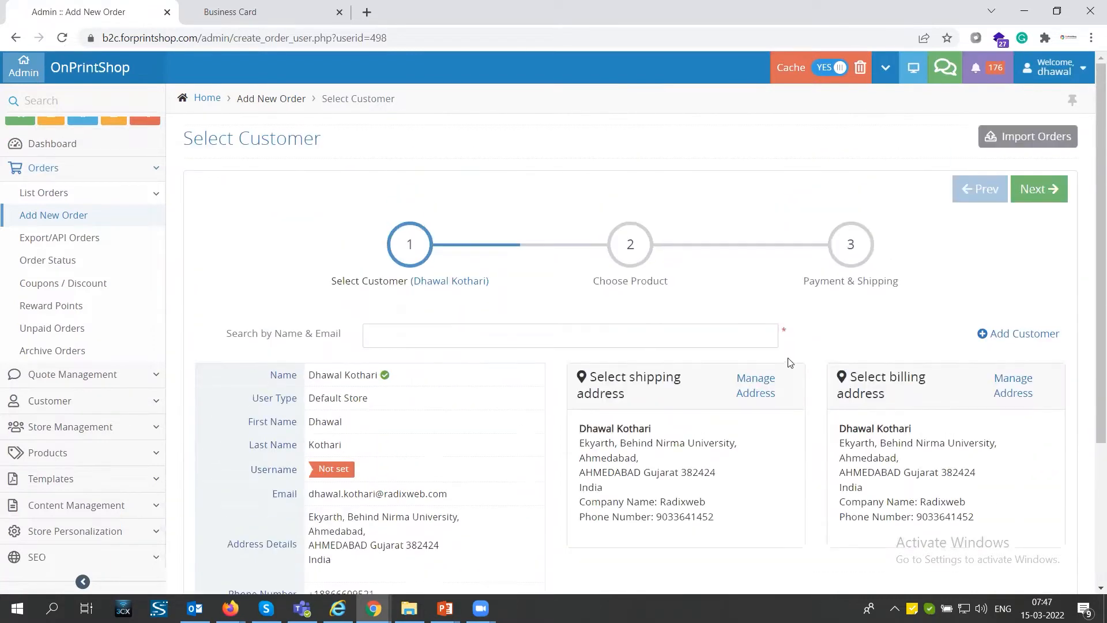
click(1032, 196)
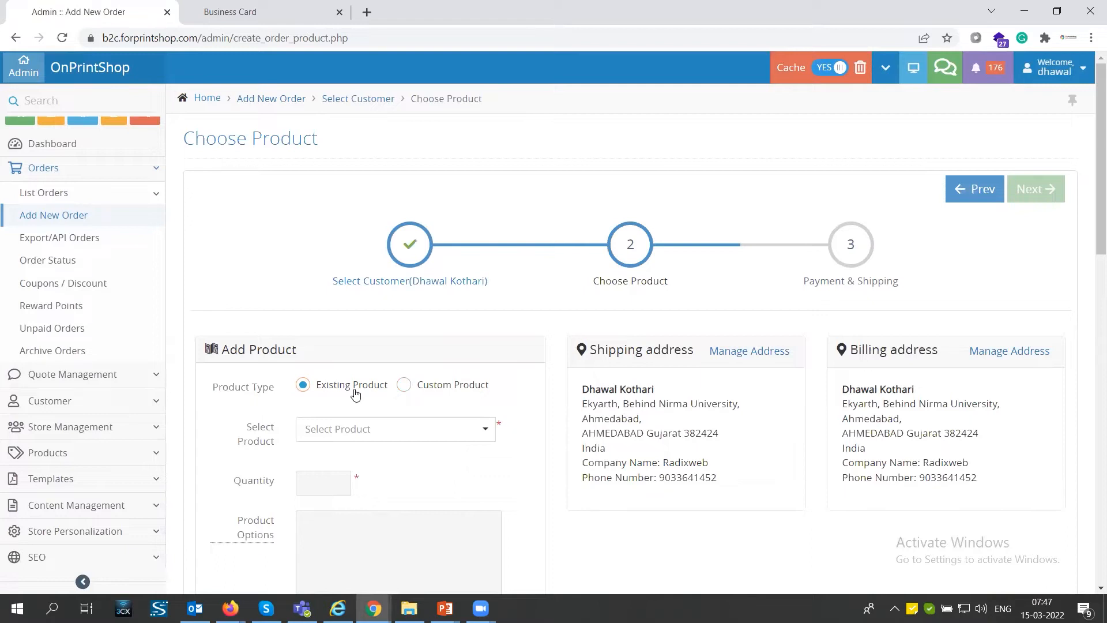
click(425, 393)
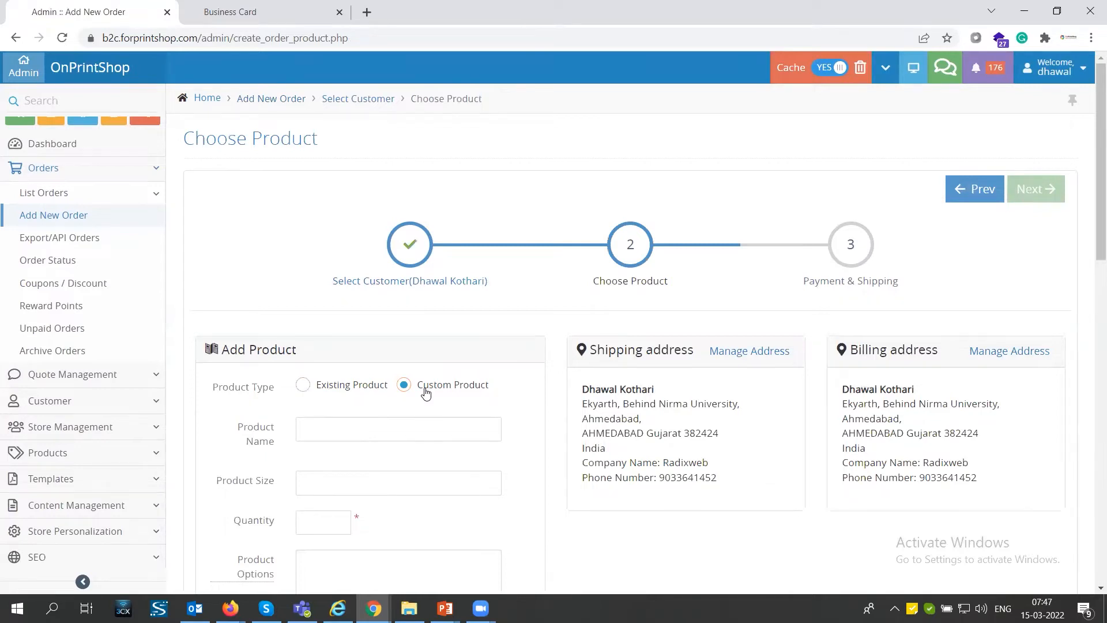
click(343, 431)
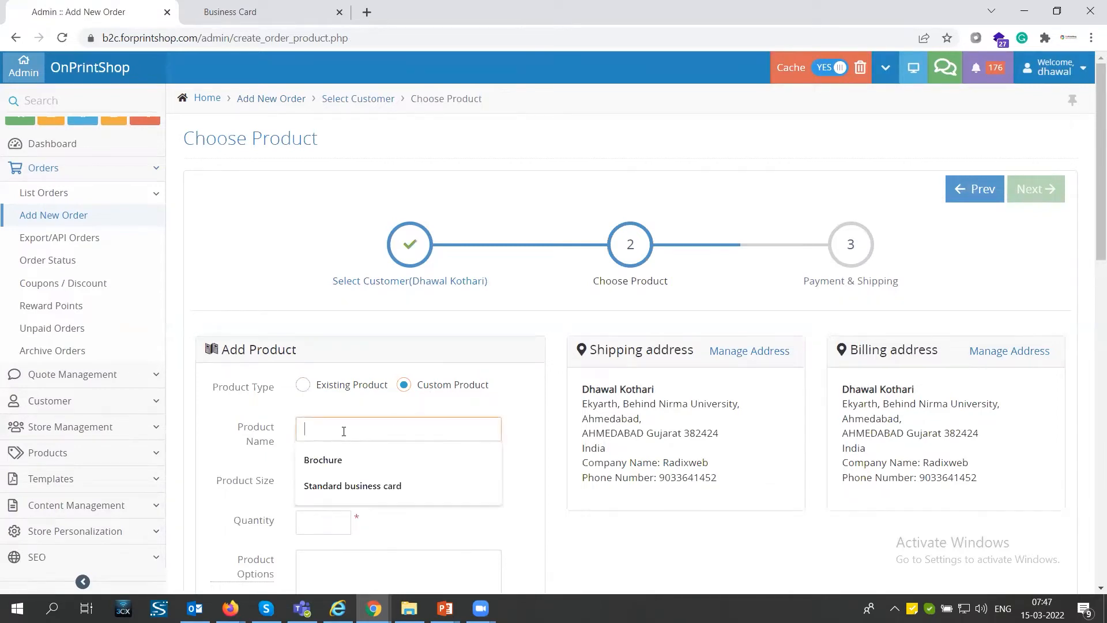
click(304, 387)
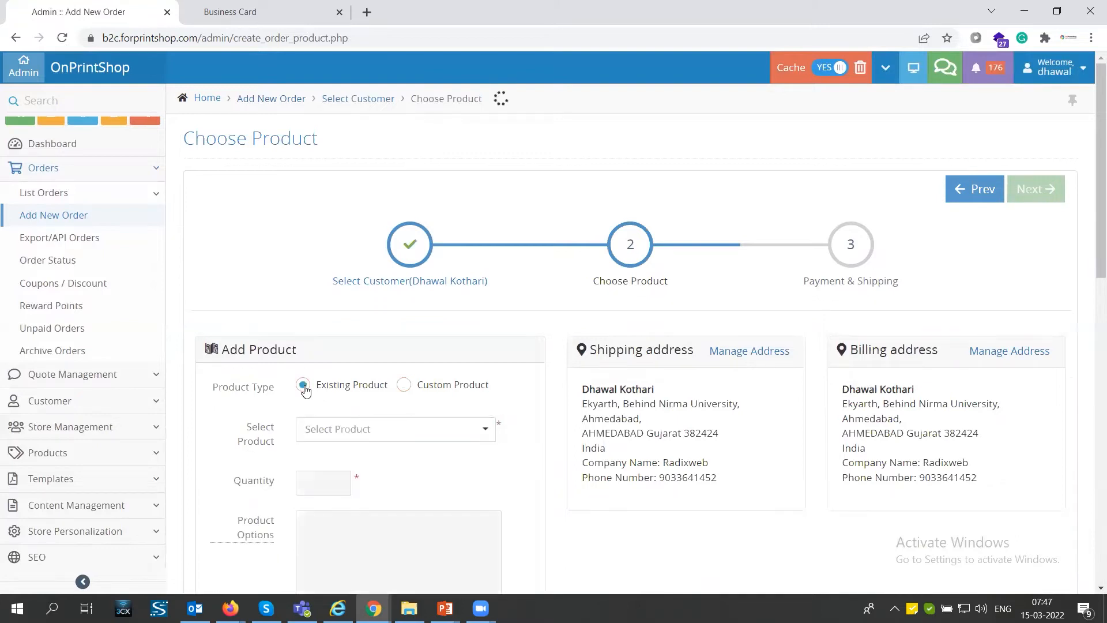
Step: Find the existing product Standard Business Cards - Retail and select its 2 X 2 Square size
click(363, 434)
text(s)
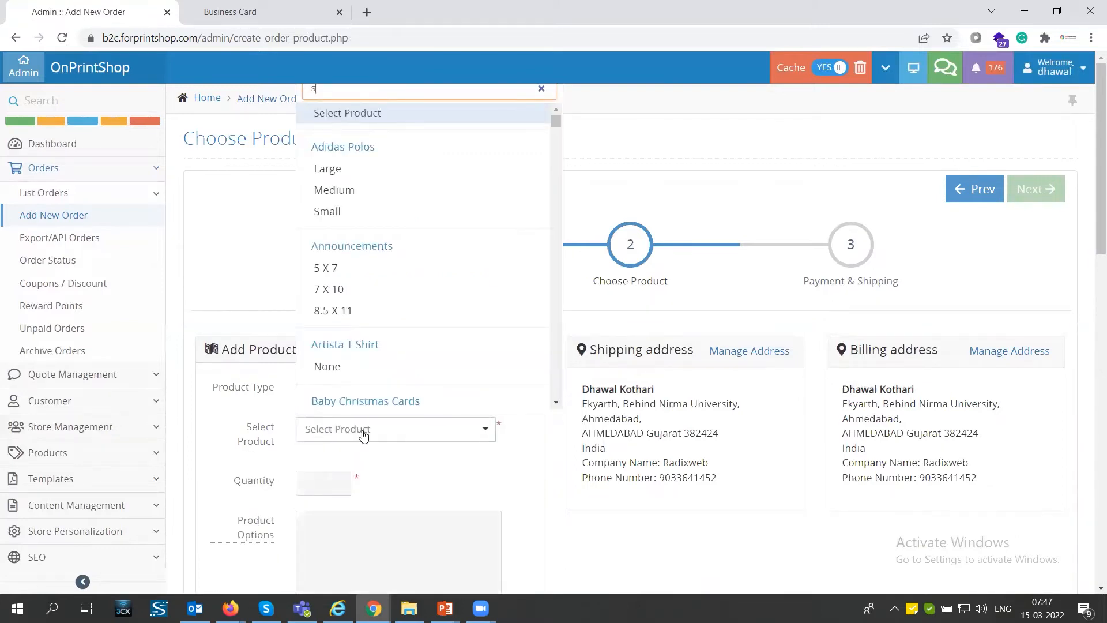
text(tandard)
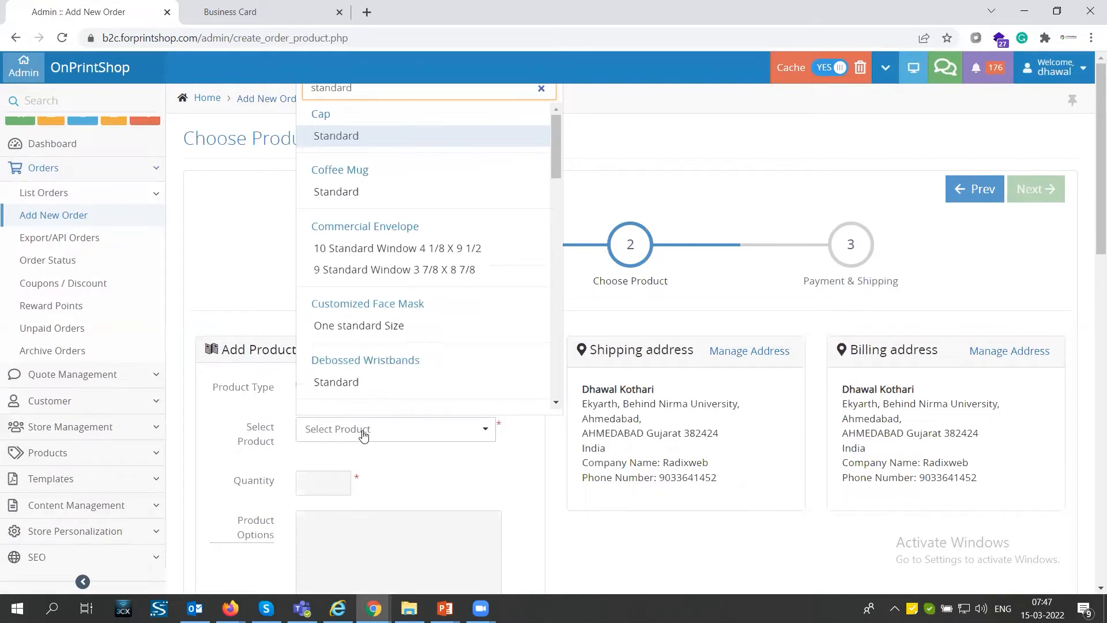
text( bui)
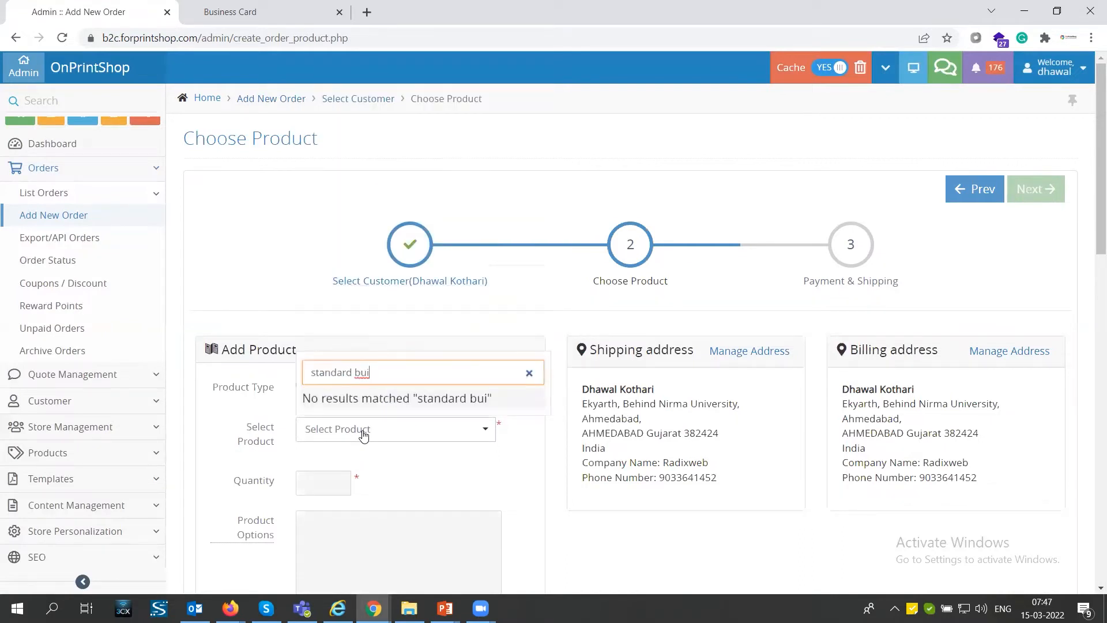
key(BackSpace)
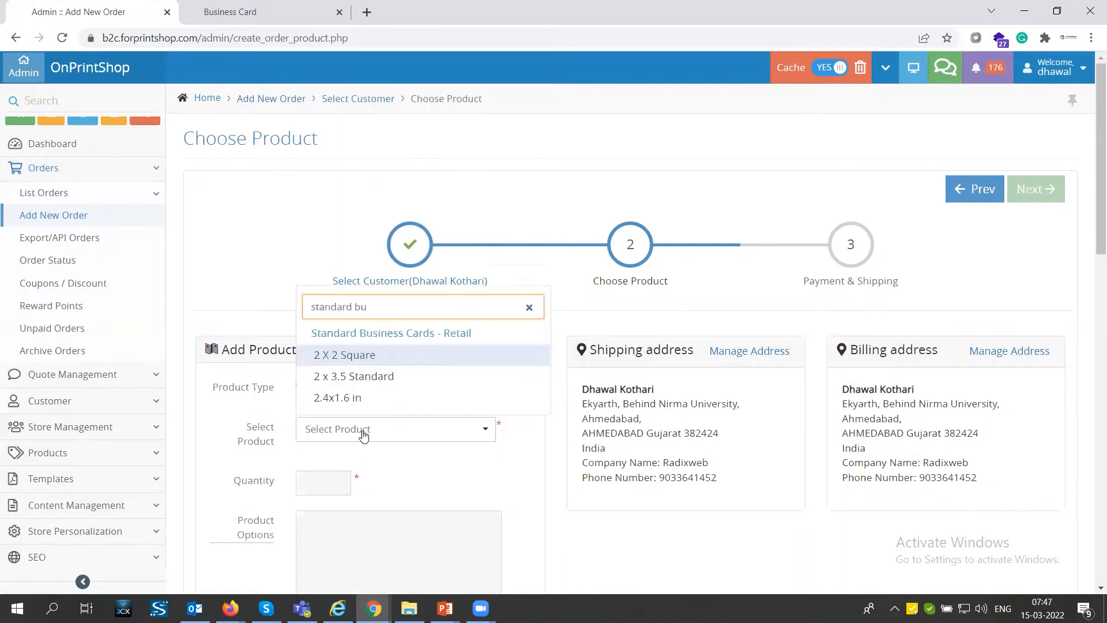
click(364, 358)
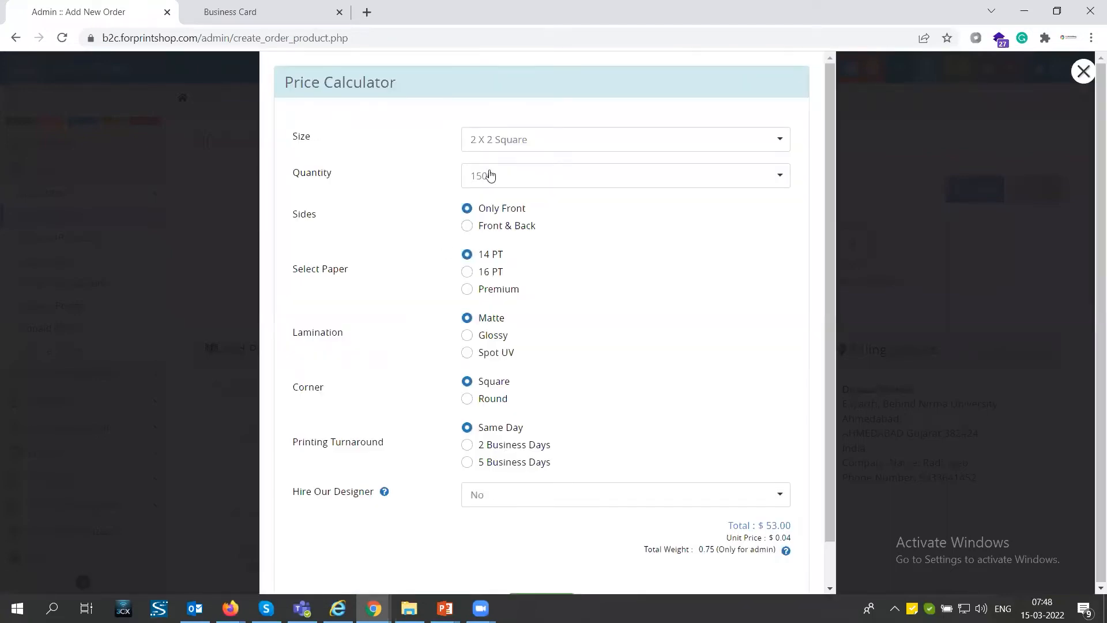
Step: Configure the cards as Front & Back on 16 PT paper with a quantity of 1000, and apply all options to the order
click(483, 233)
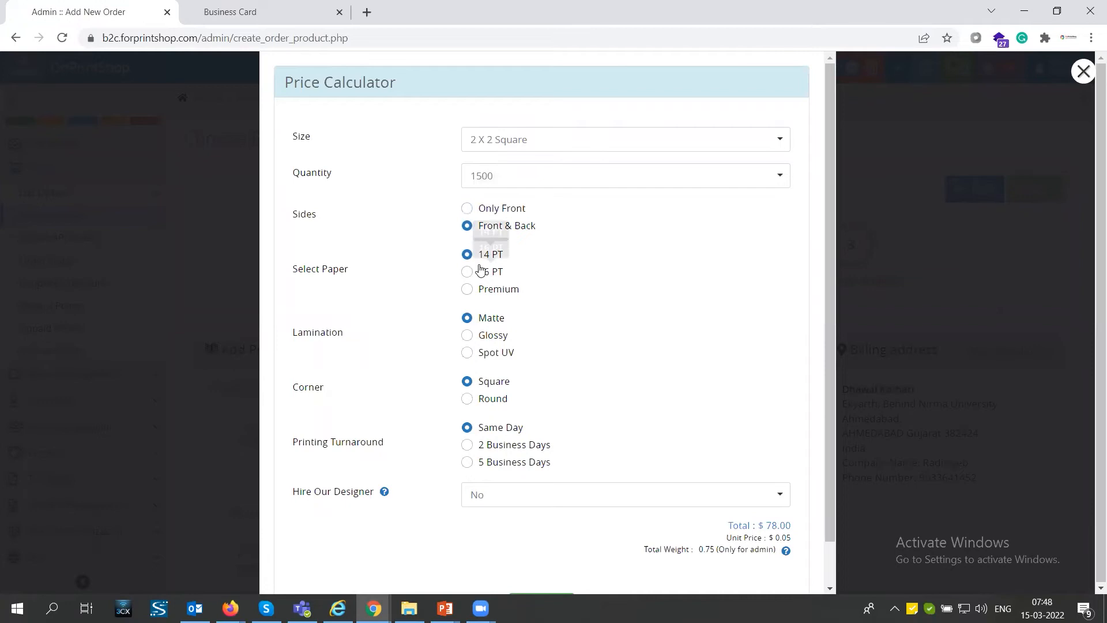
click(474, 273)
scroll(573, 442, down, 1)
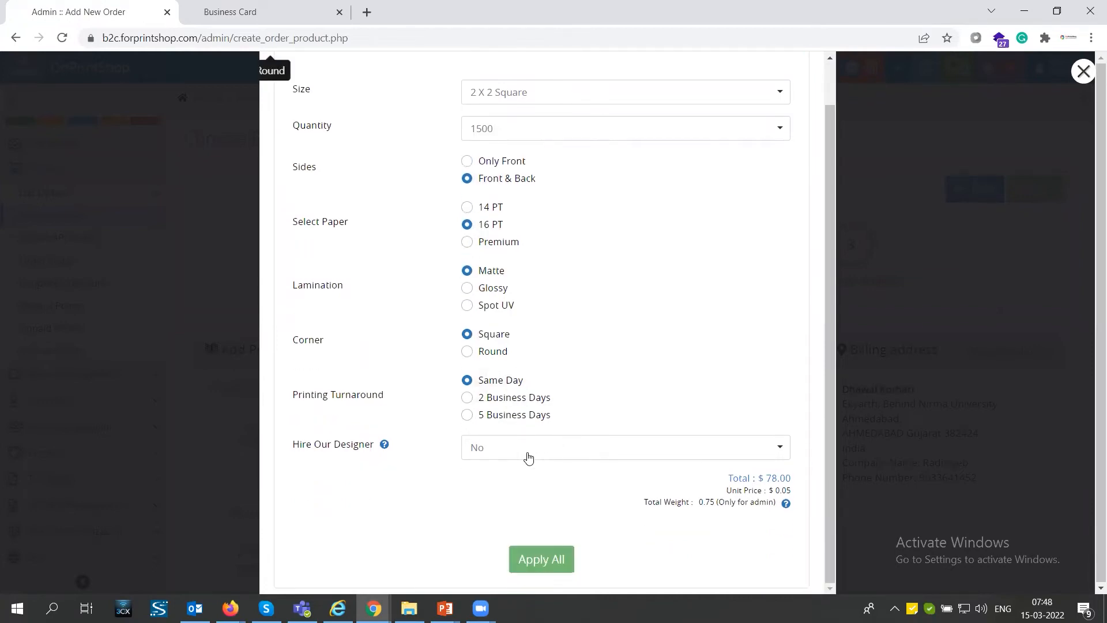
click(522, 135)
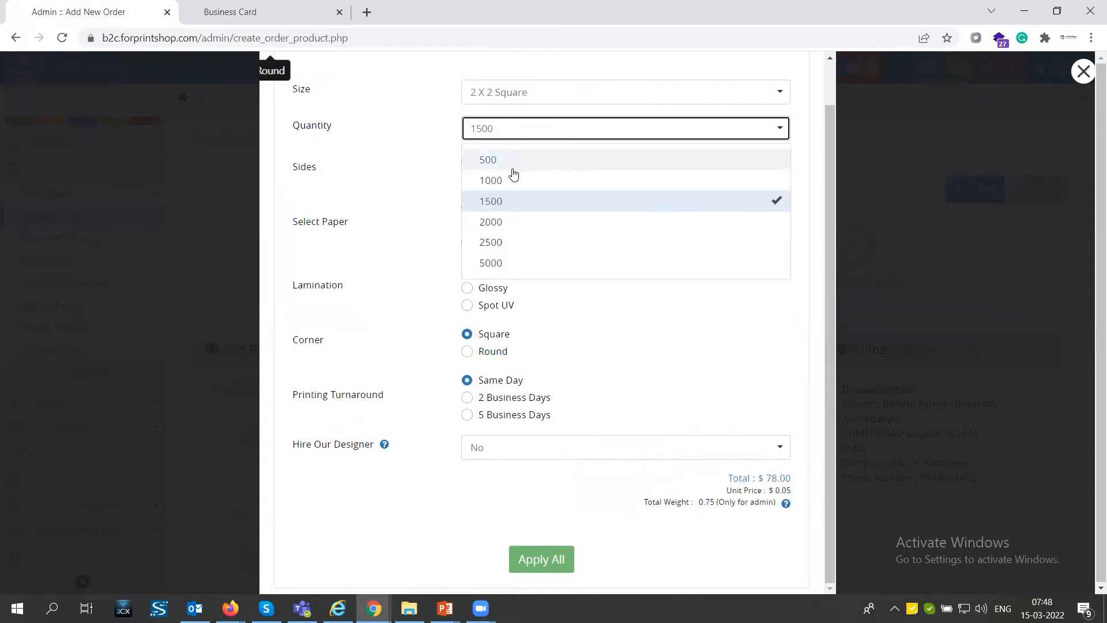
click(511, 178)
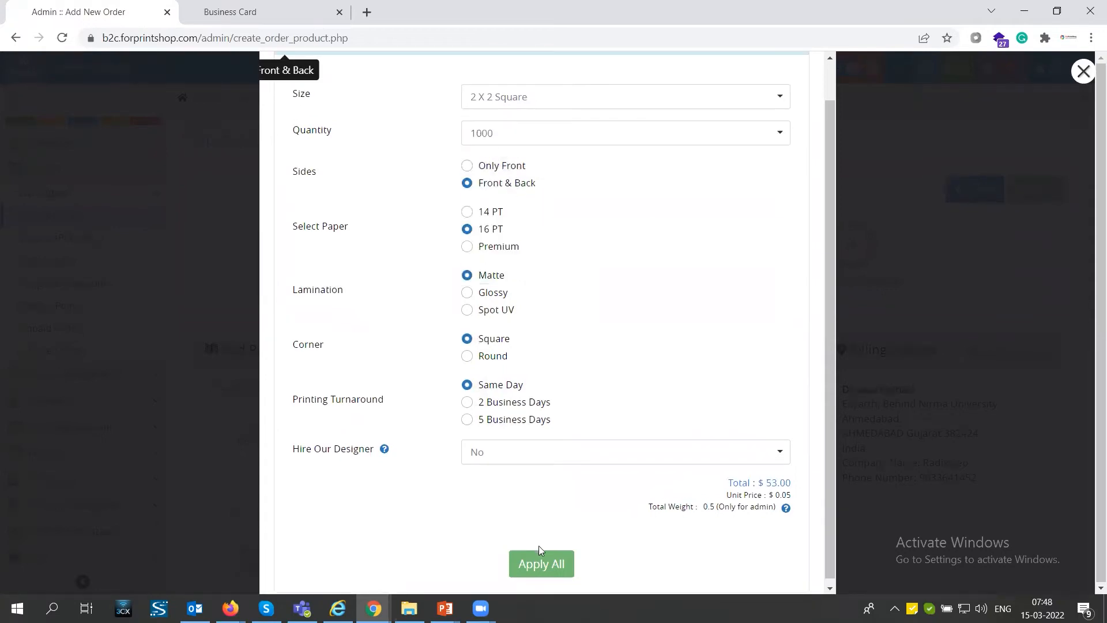
click(551, 565)
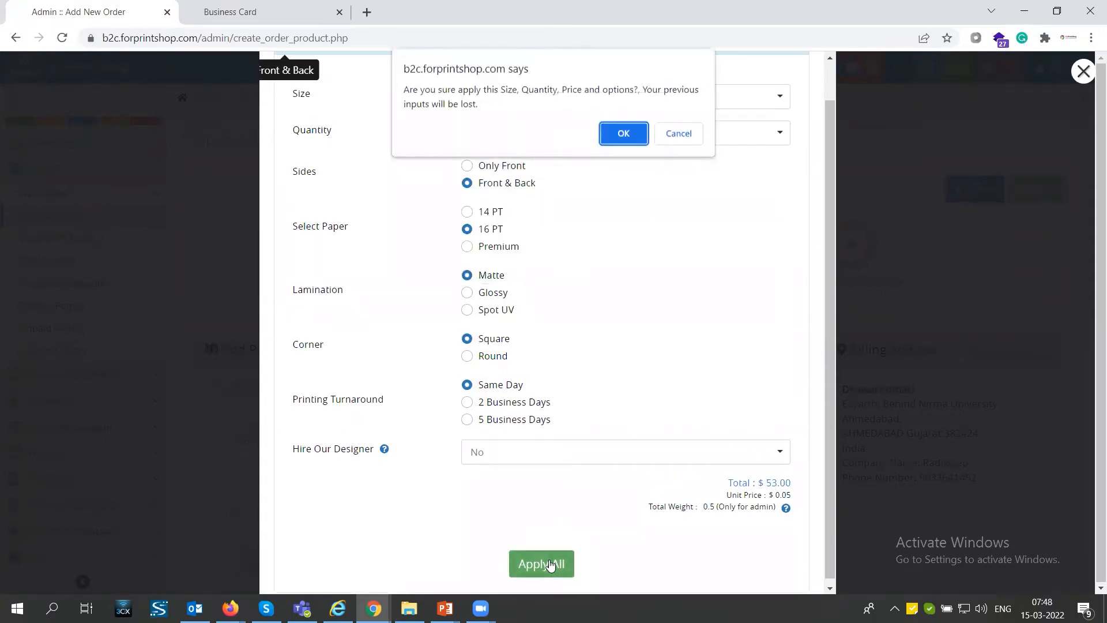
click(624, 134)
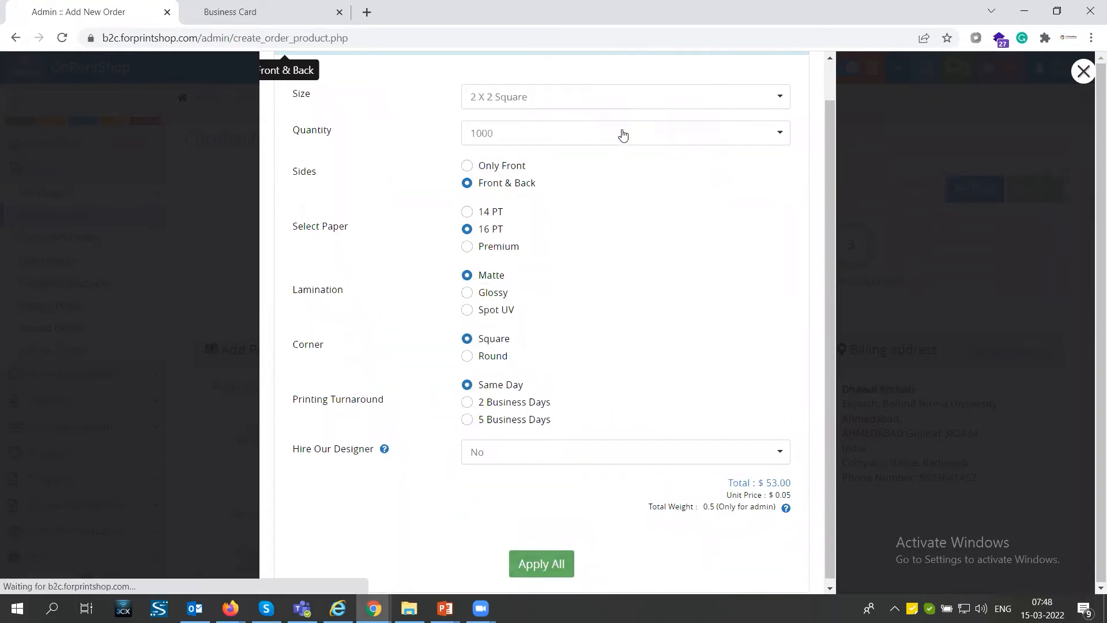
Step: Review the applied product options and price, and set the production days to 5
scroll(377, 395, down, 2)
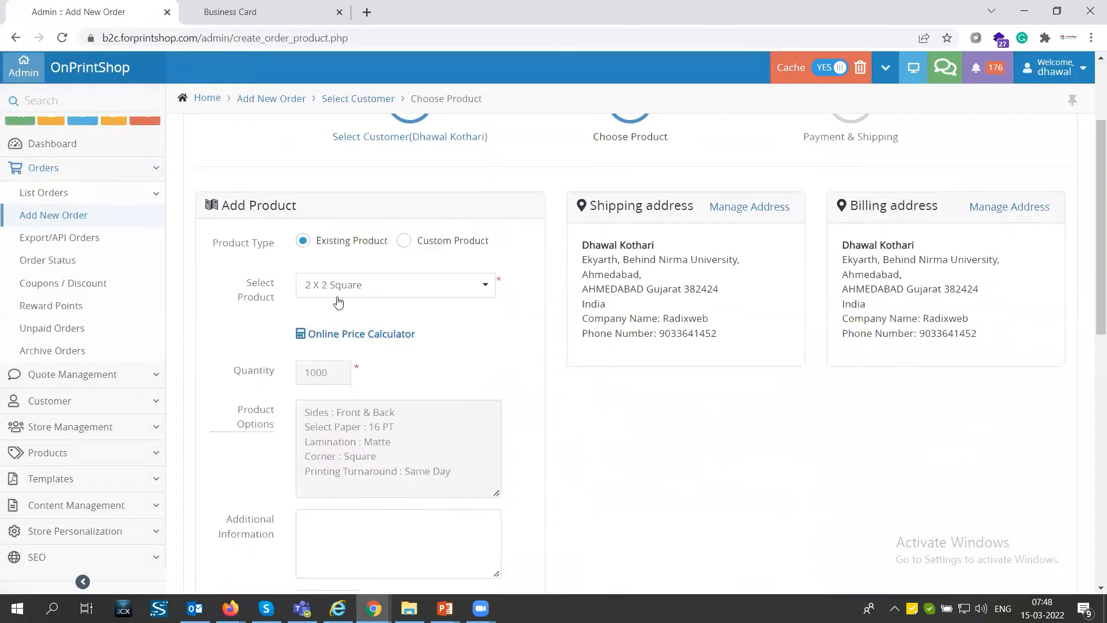
drag(304, 410, 416, 477)
scroll(413, 450, down, 3)
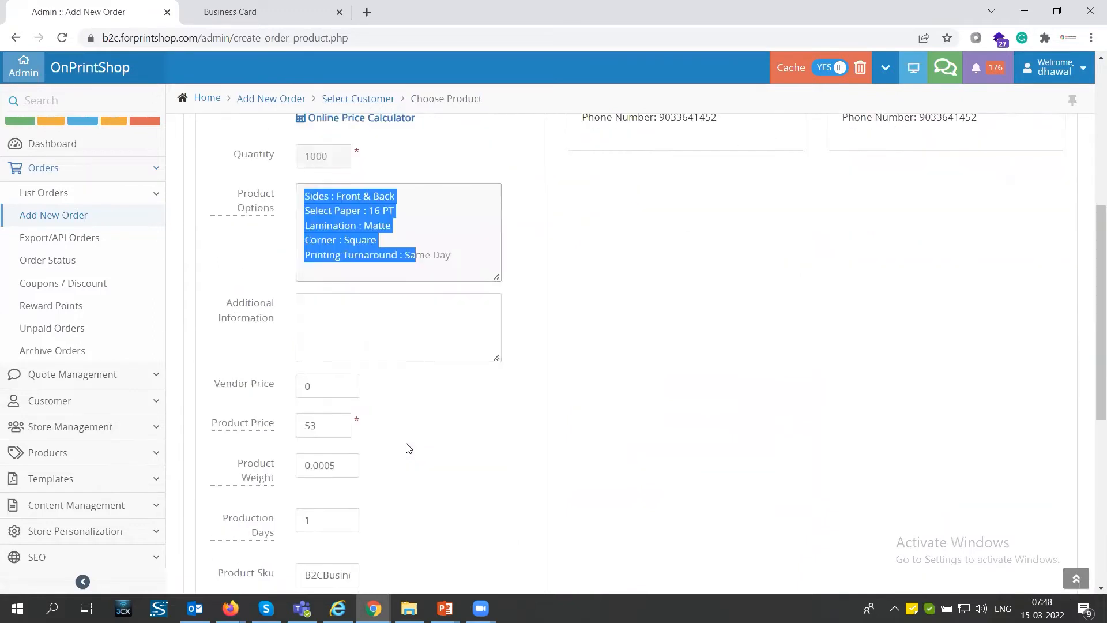
click(354, 321)
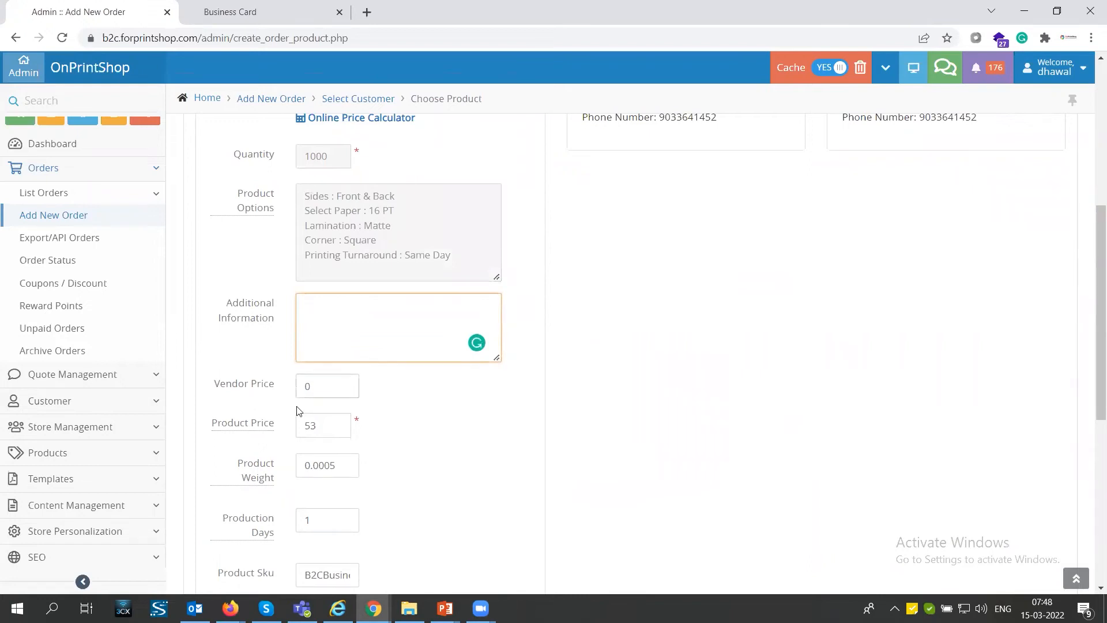
drag(317, 424, 309, 423)
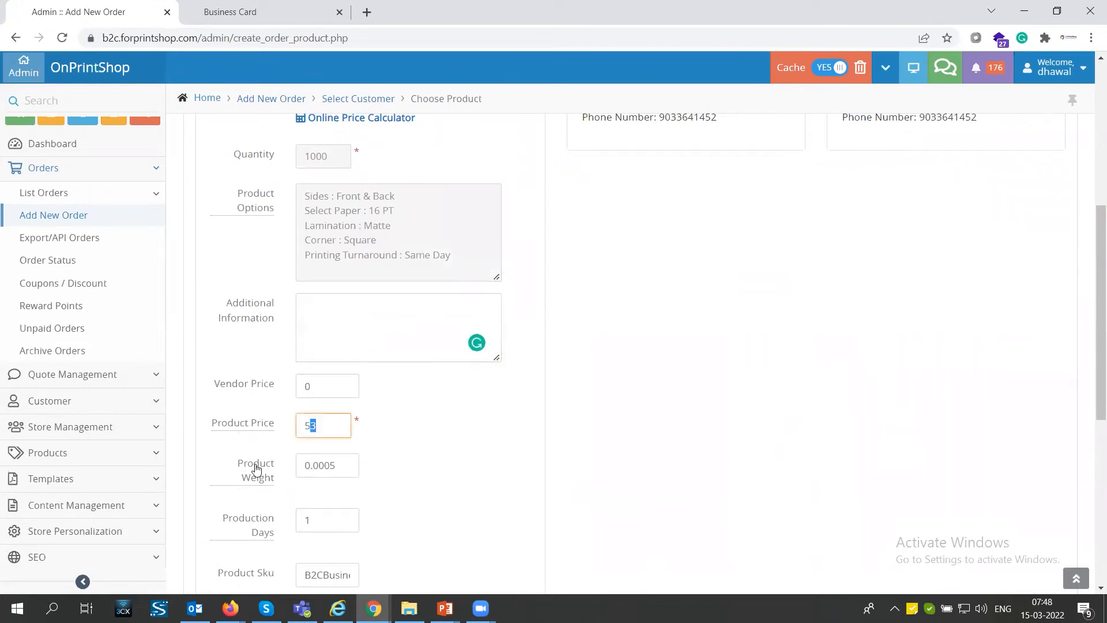
drag(335, 466, 283, 452)
scroll(362, 471, down, 1)
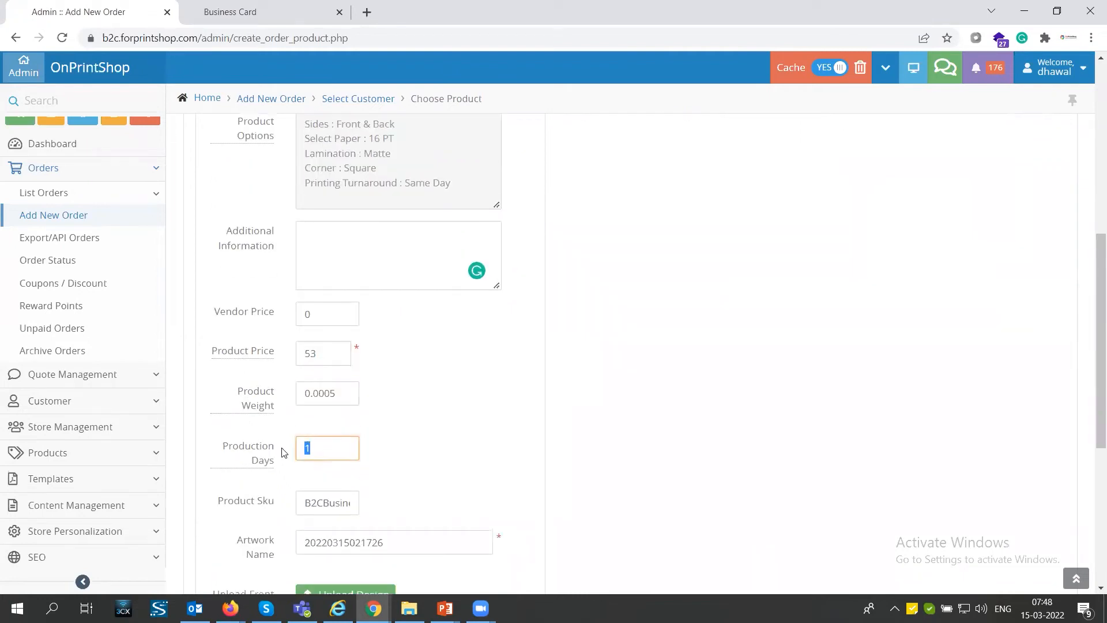
text(5)
click(428, 463)
scroll(316, 472, down, 1)
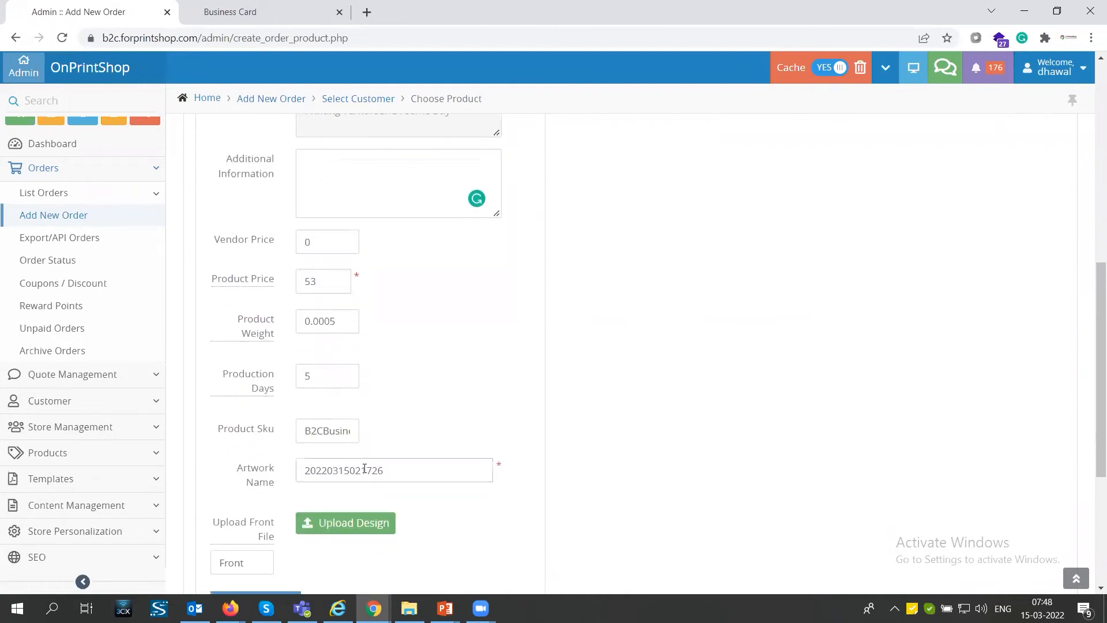
Step: Set the order product status to Awaiting Artwork and save the product, continuing to payment and shipping
scroll(411, 378, down, 2)
drag(397, 326, 282, 326)
mouse_move(250, 380)
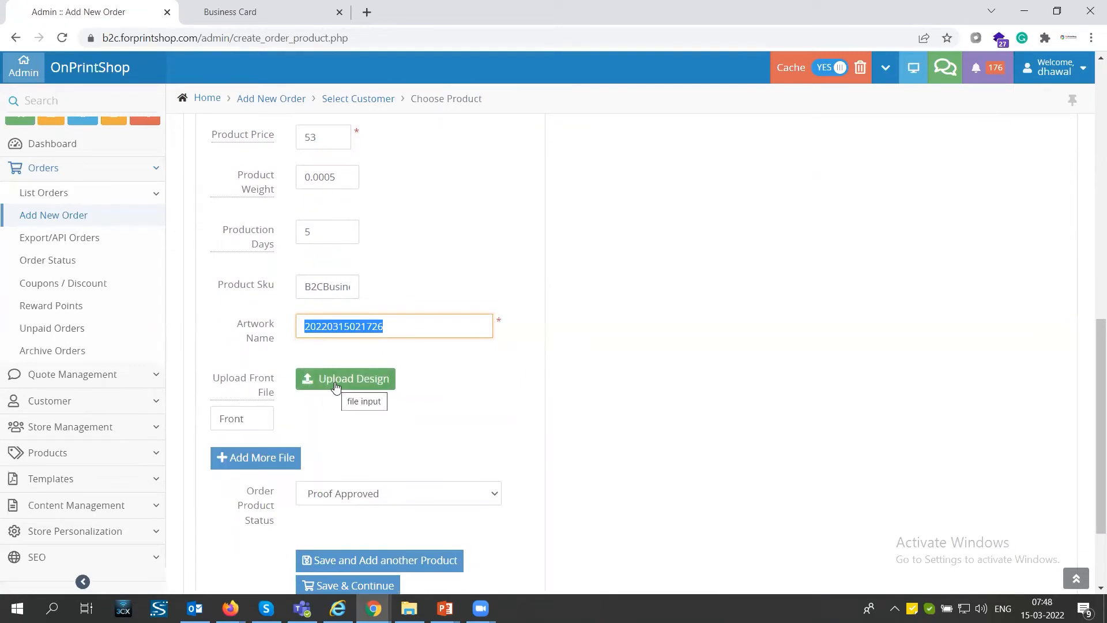
scroll(334, 410, down, 1)
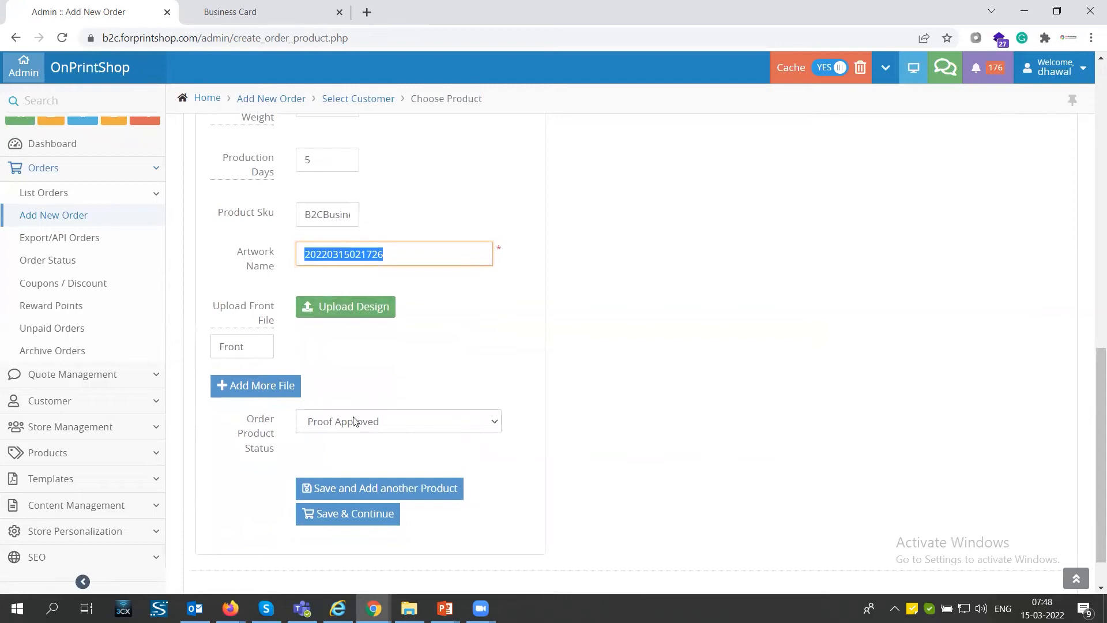
click(354, 422)
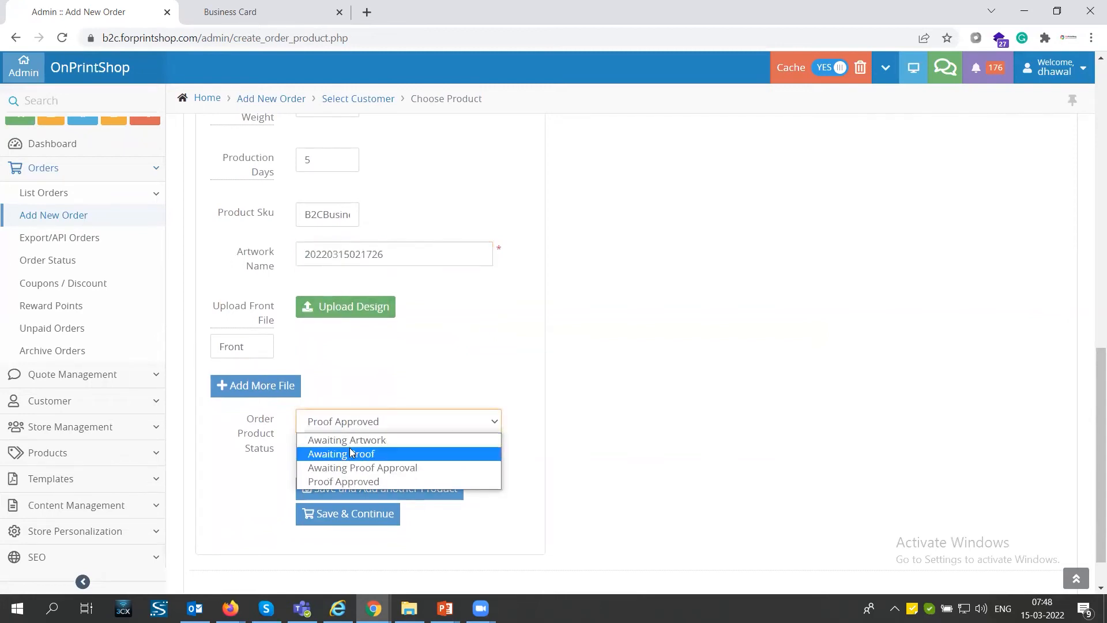
click(352, 441)
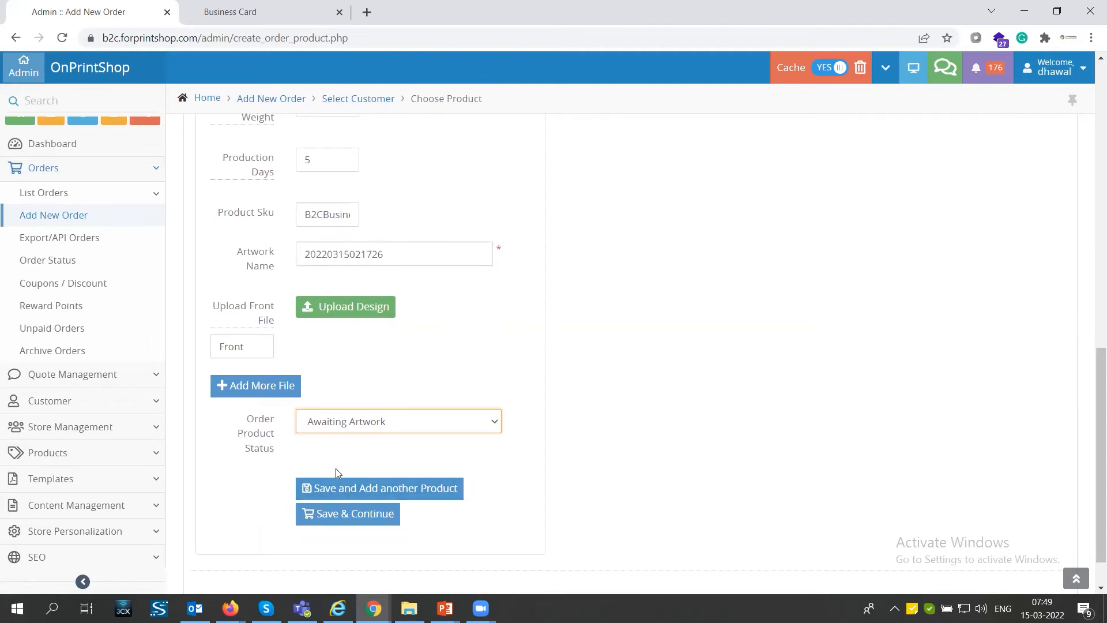
click(340, 514)
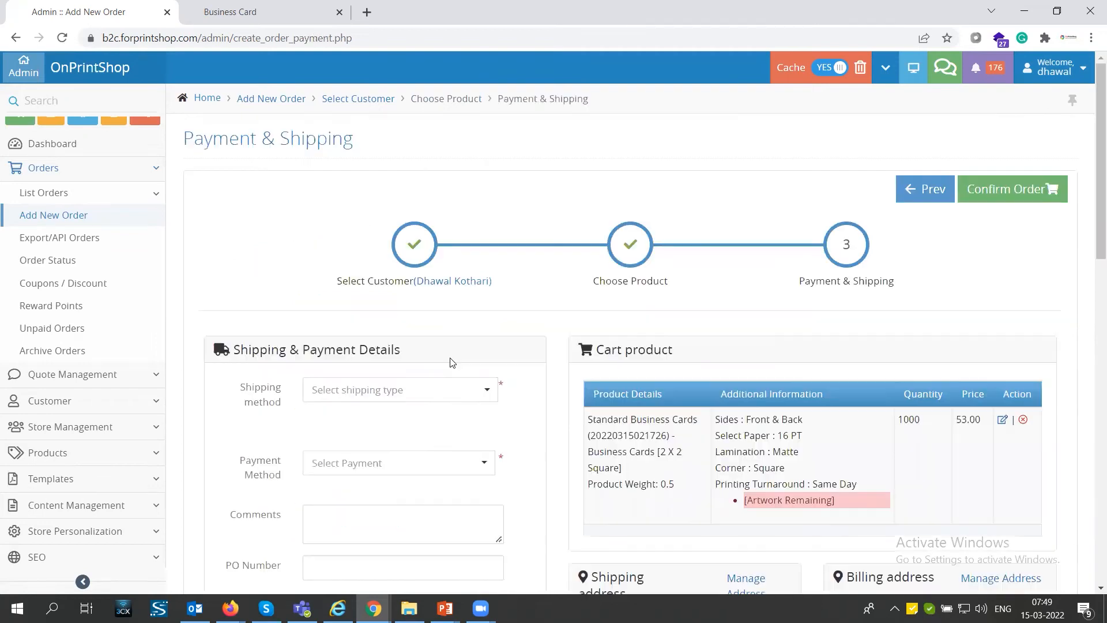
Step: Set the order's shipping method to Local Pickup
click(398, 393)
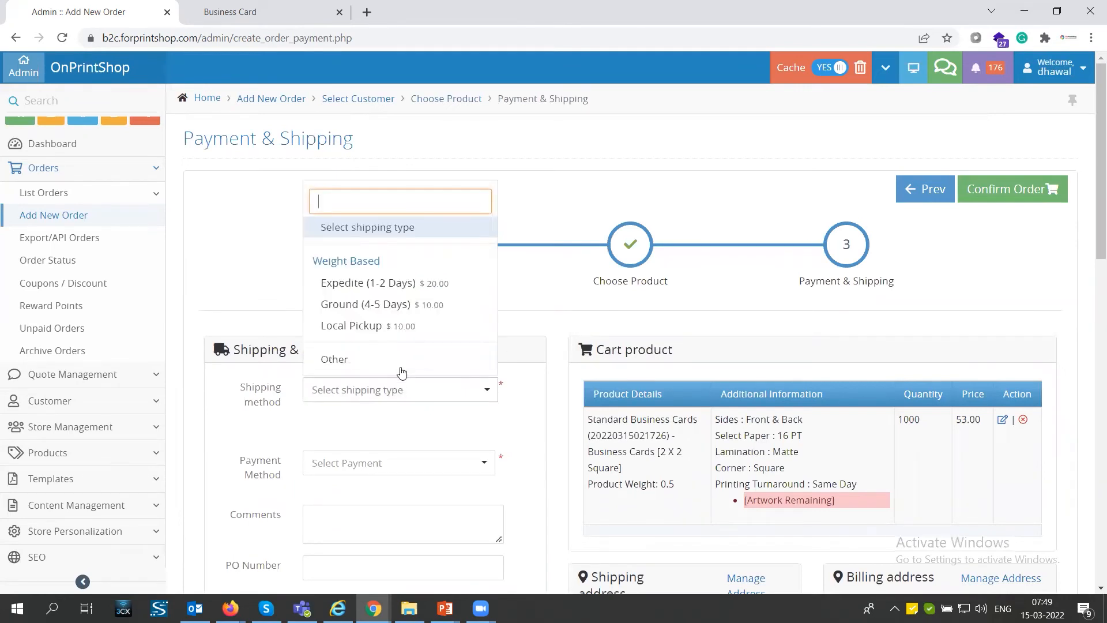
click(405, 332)
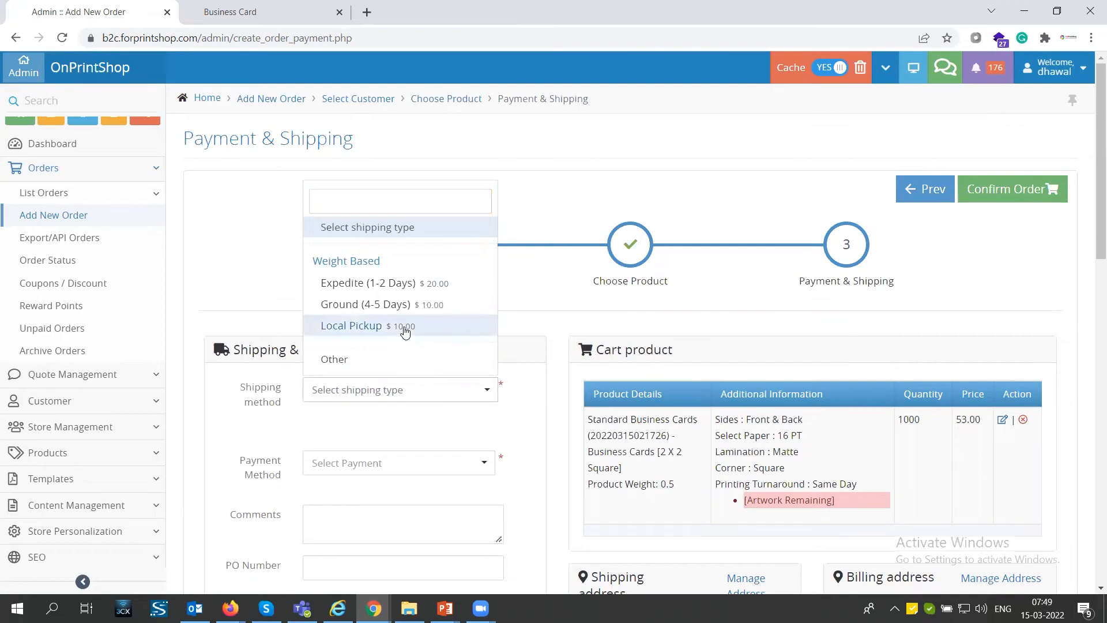
click(355, 328)
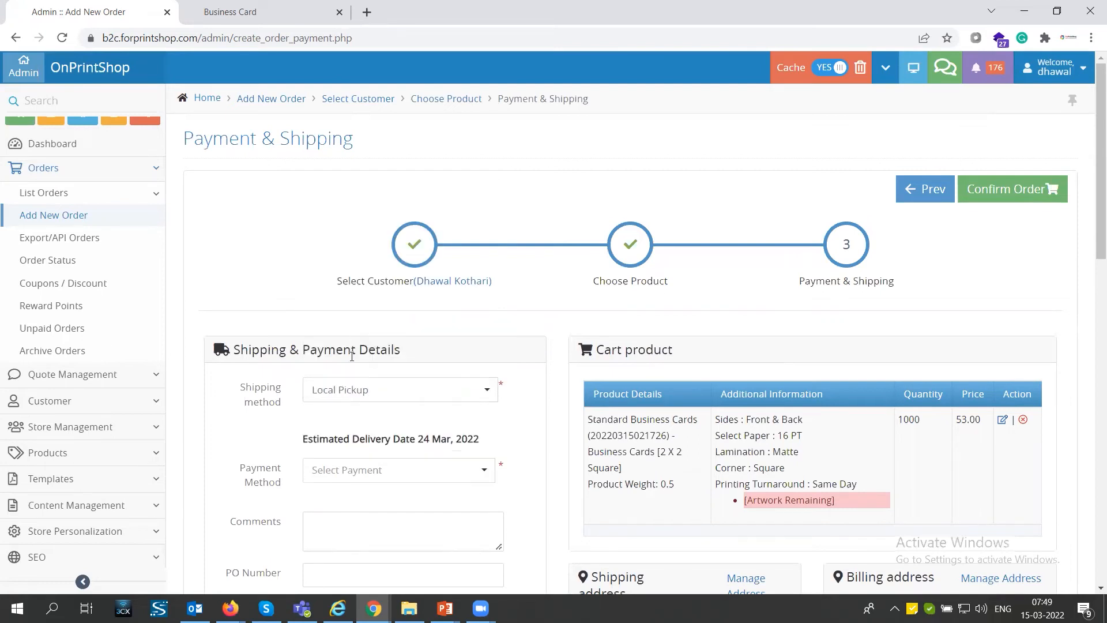
Step: Choose POS (Point of Sale) as the payment method and go to its transaction ID field
scroll(353, 389, down, 2)
click(357, 332)
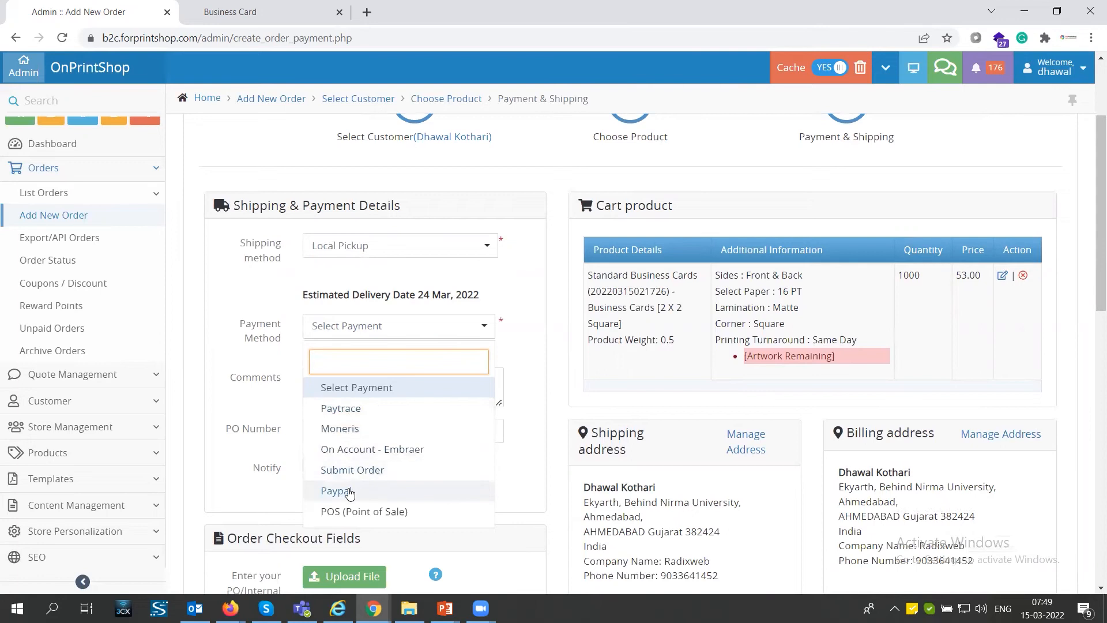
click(355, 512)
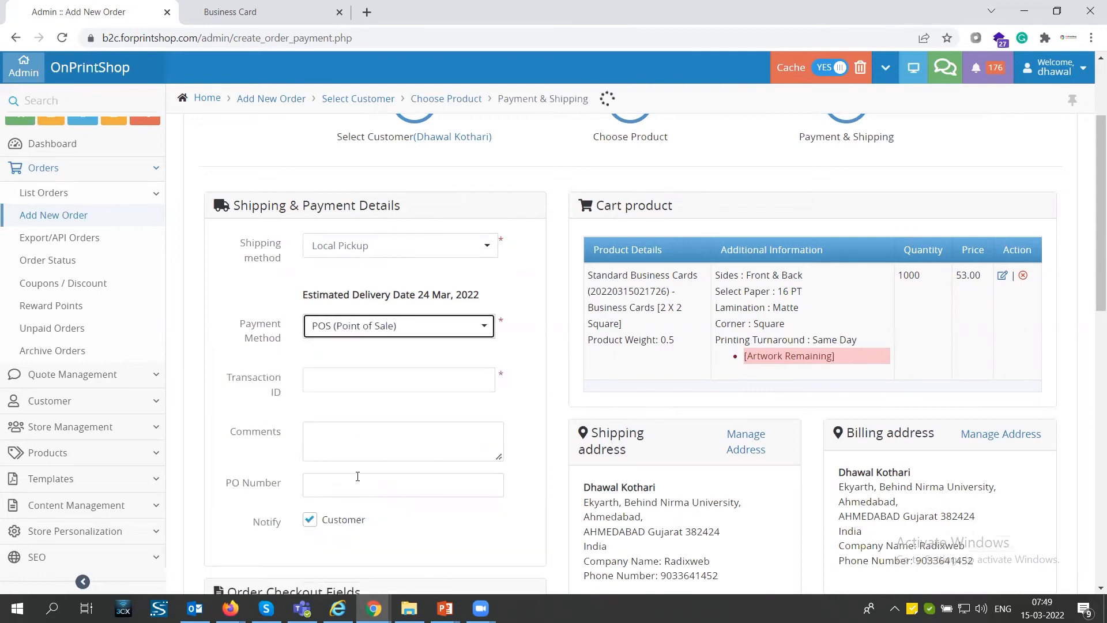
click(346, 379)
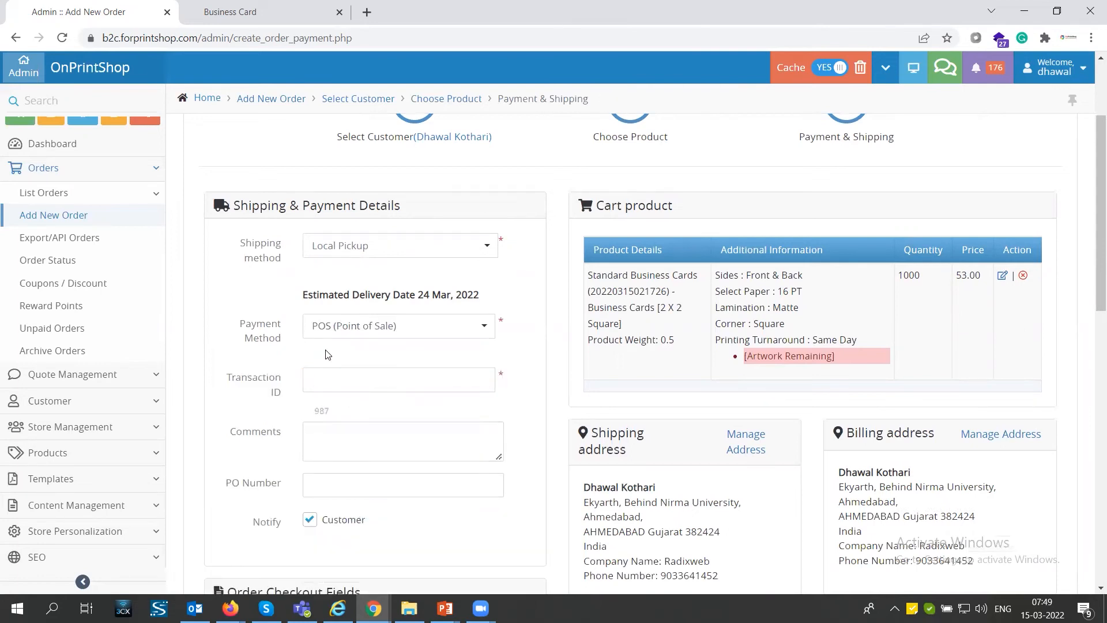
Step: Review the order checkout fields, the order amounts and the payment request option for the new order
scroll(341, 386, down, 5)
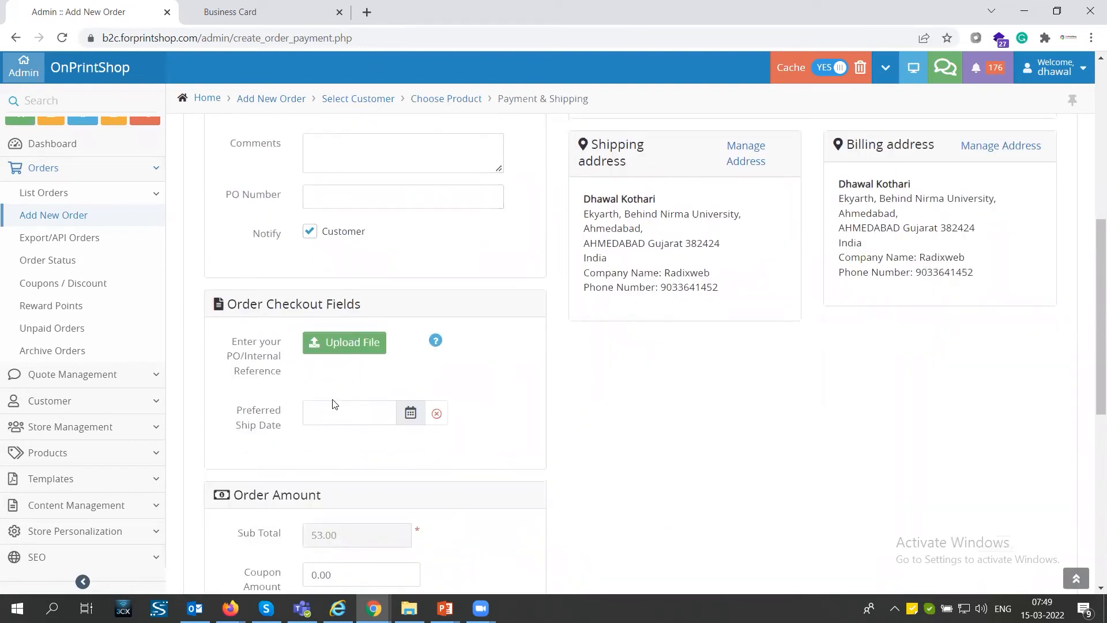
scroll(348, 423, down, 2)
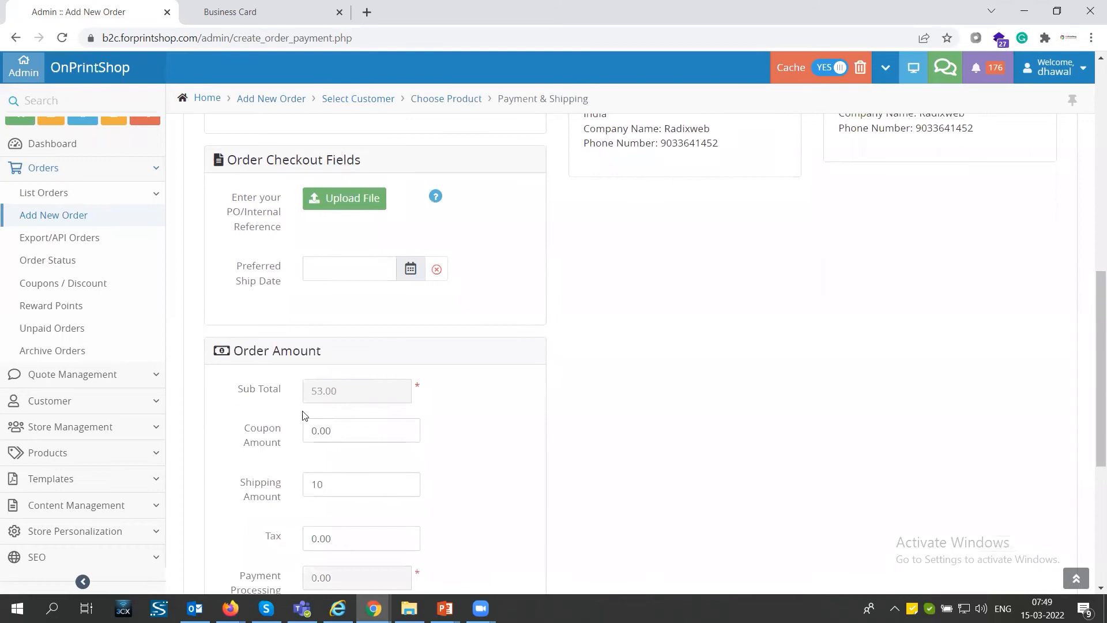
scroll(316, 378, down, 3)
scroll(345, 340, up, 6)
scroll(346, 344, up, 2)
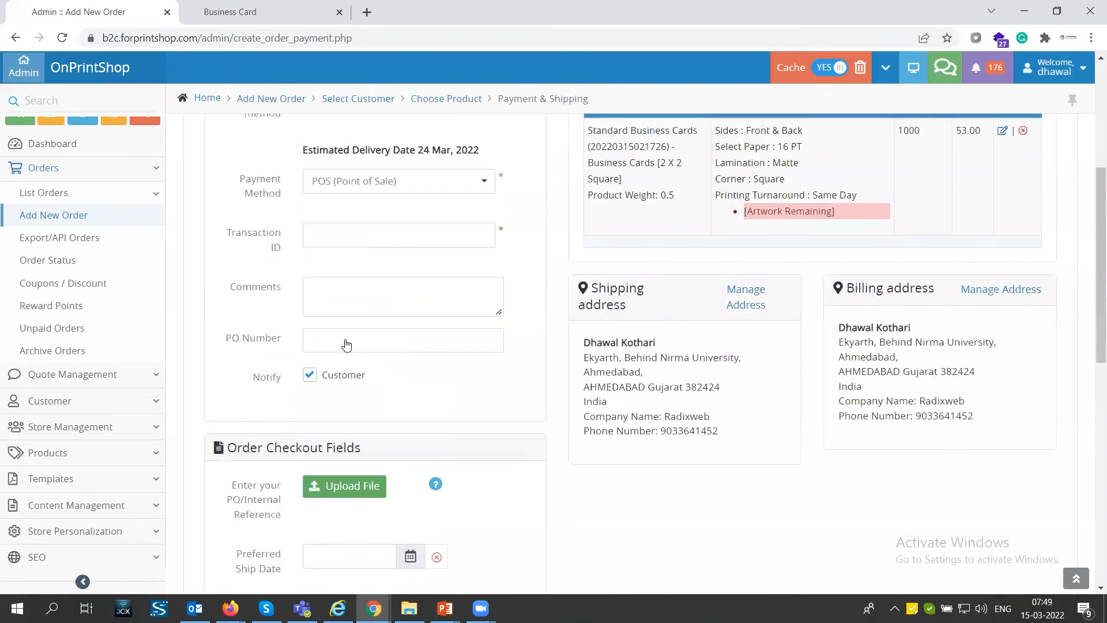
scroll(346, 340, down, 7)
mouse_move(257, 402)
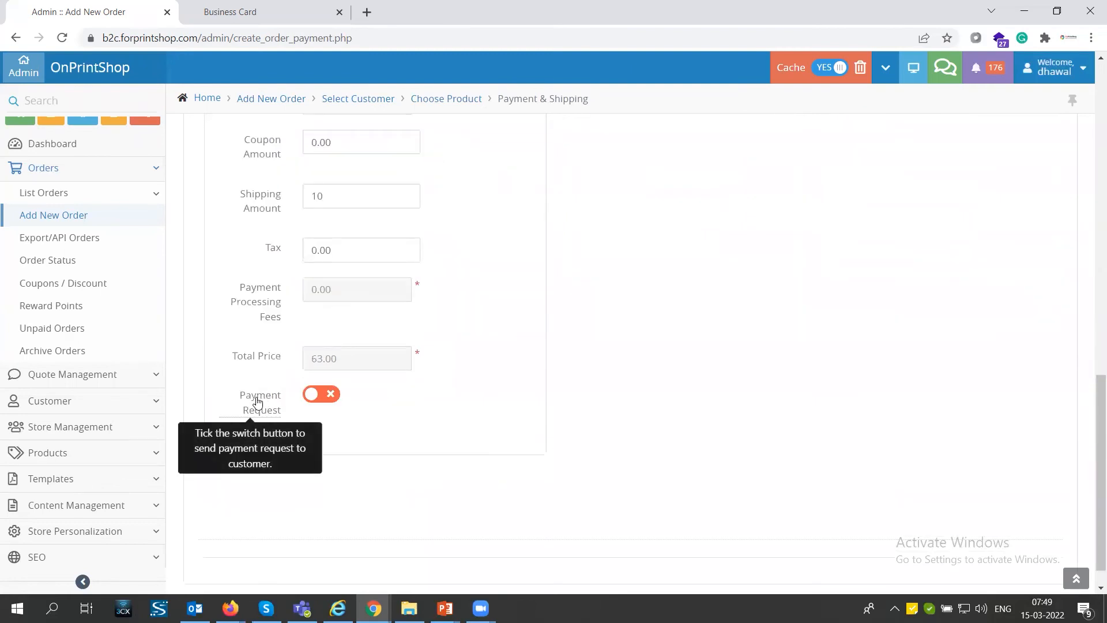
click(313, 398)
click(313, 398)
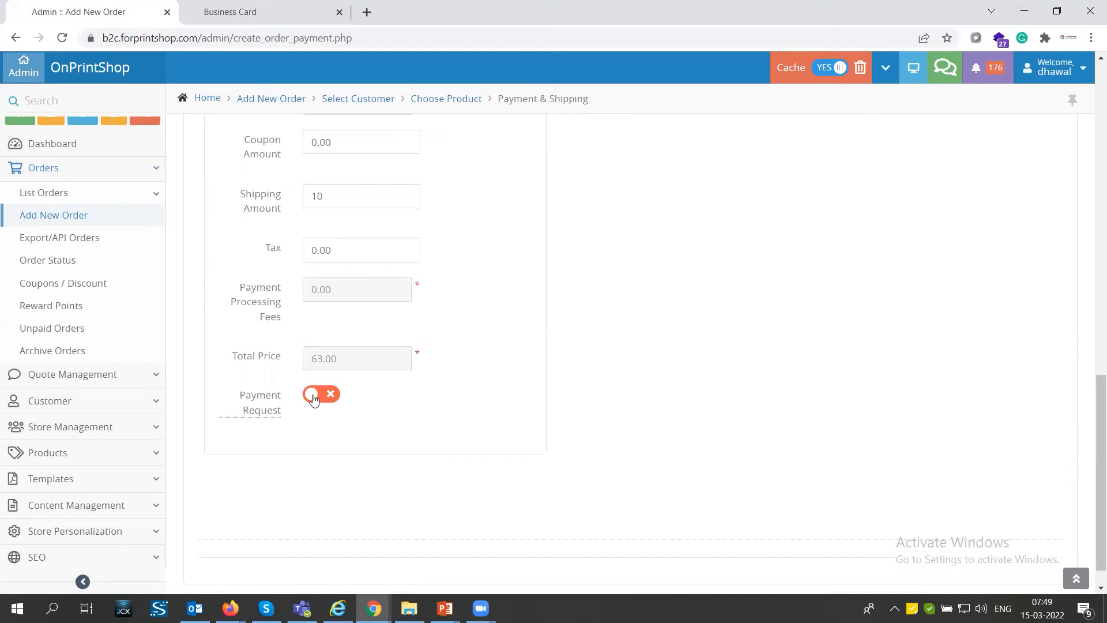
Step: Check the cart product and the shipping and billing addresses, and confirm the order
scroll(325, 382, up, 7)
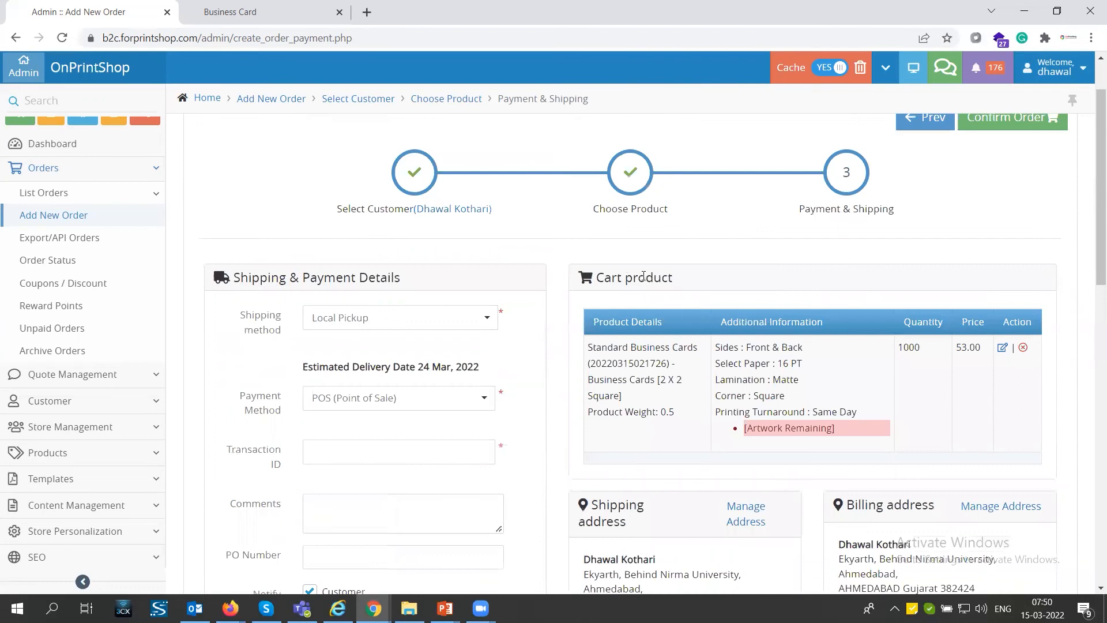
scroll(730, 364, down, 3)
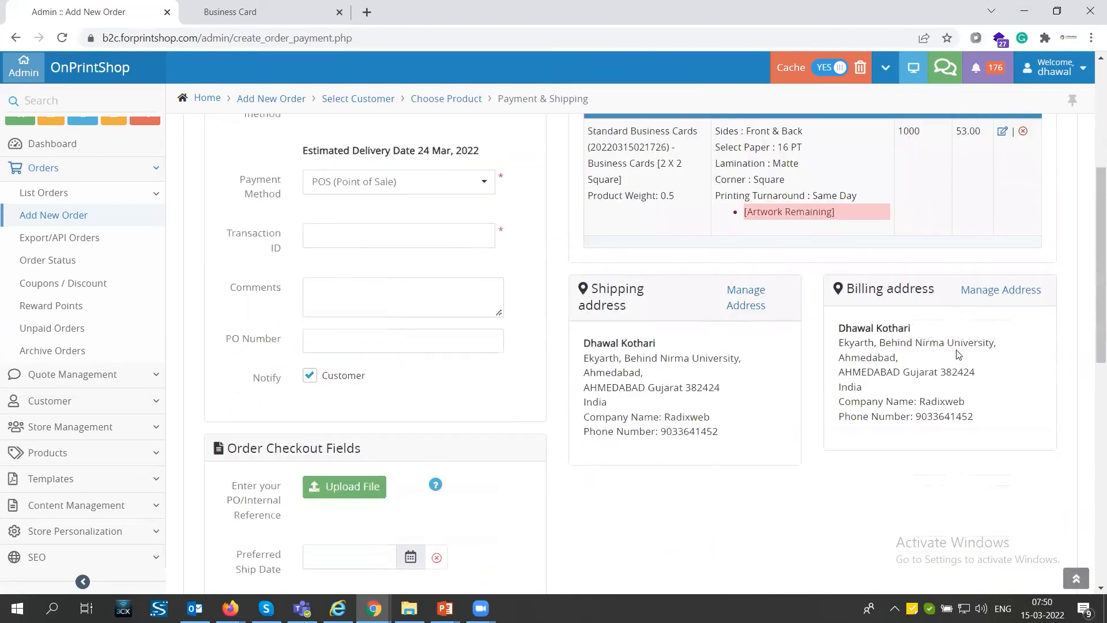
scroll(957, 354, up, 5)
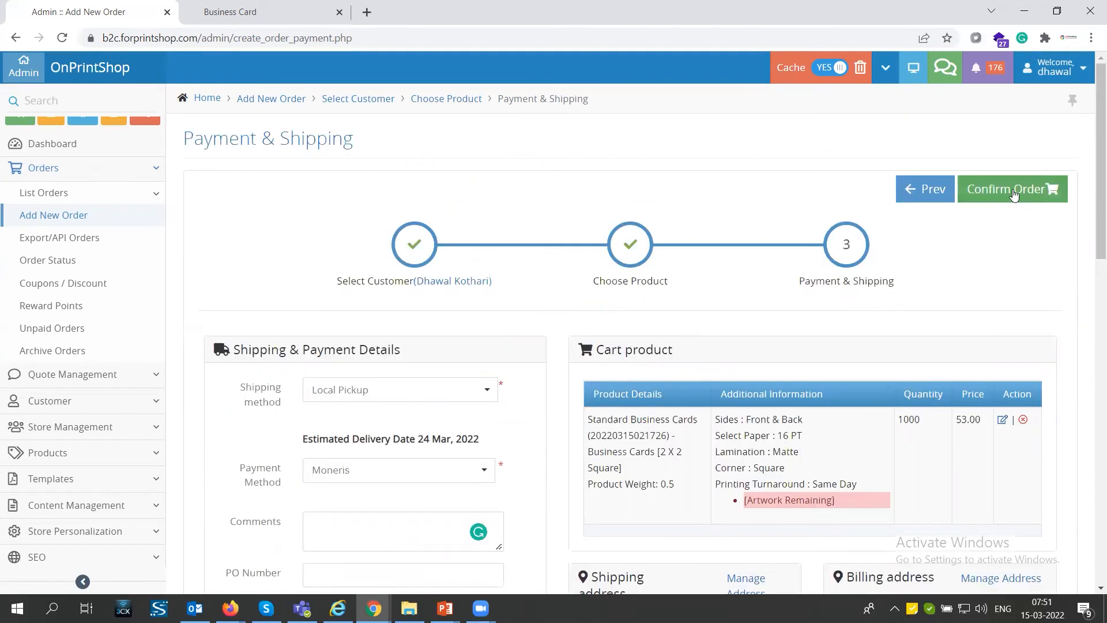
click(1013, 192)
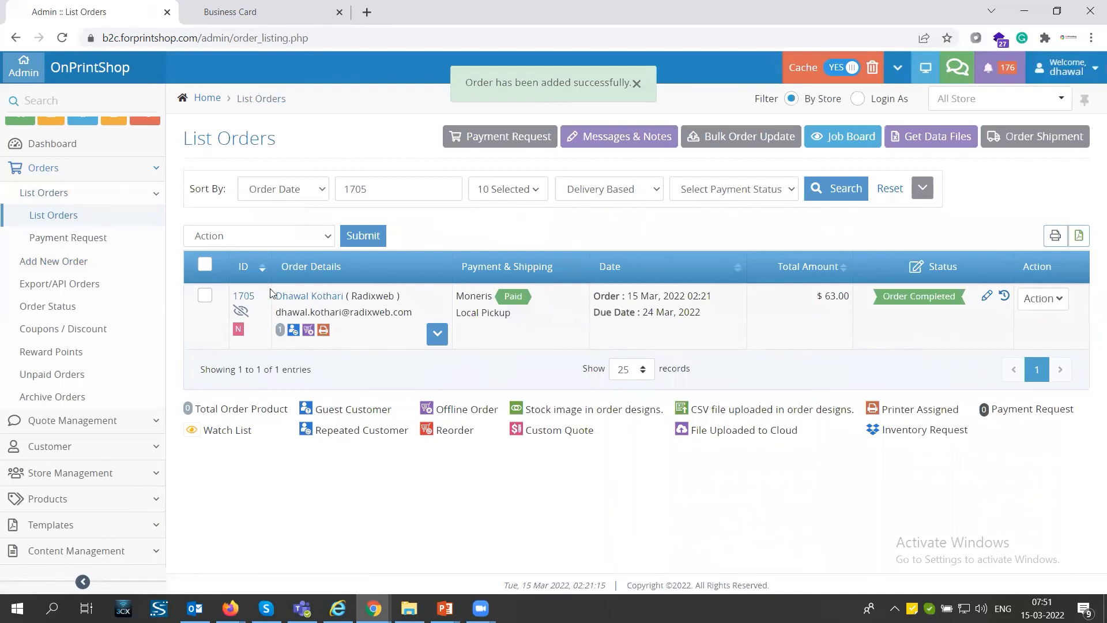
Step: Locate the new order by its ID in the order list and expand its product details
drag(229, 300, 262, 301)
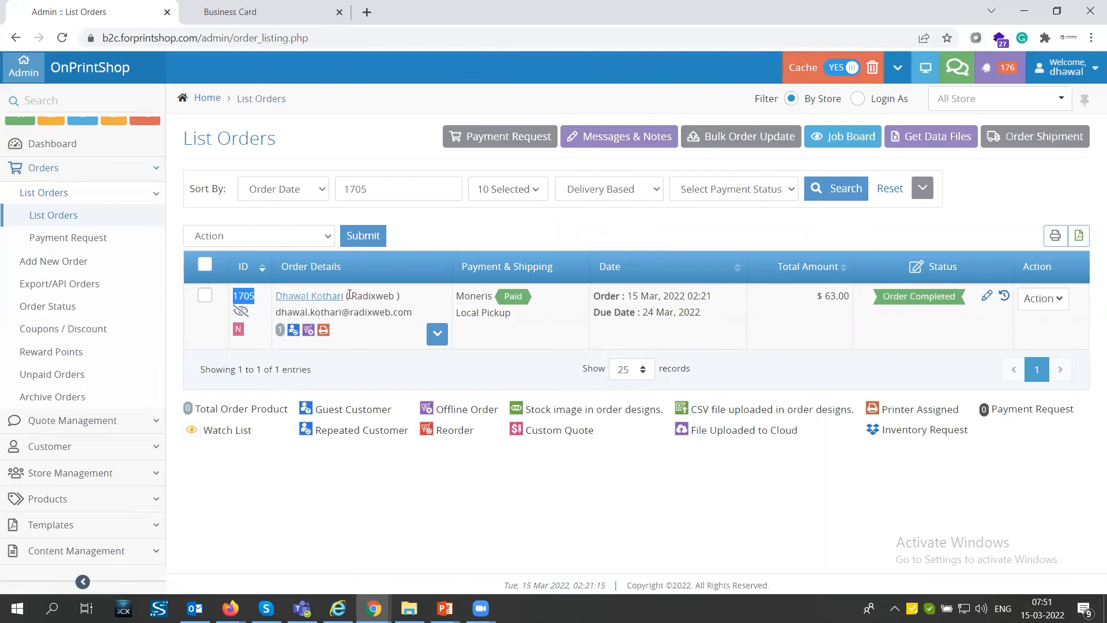
click(438, 335)
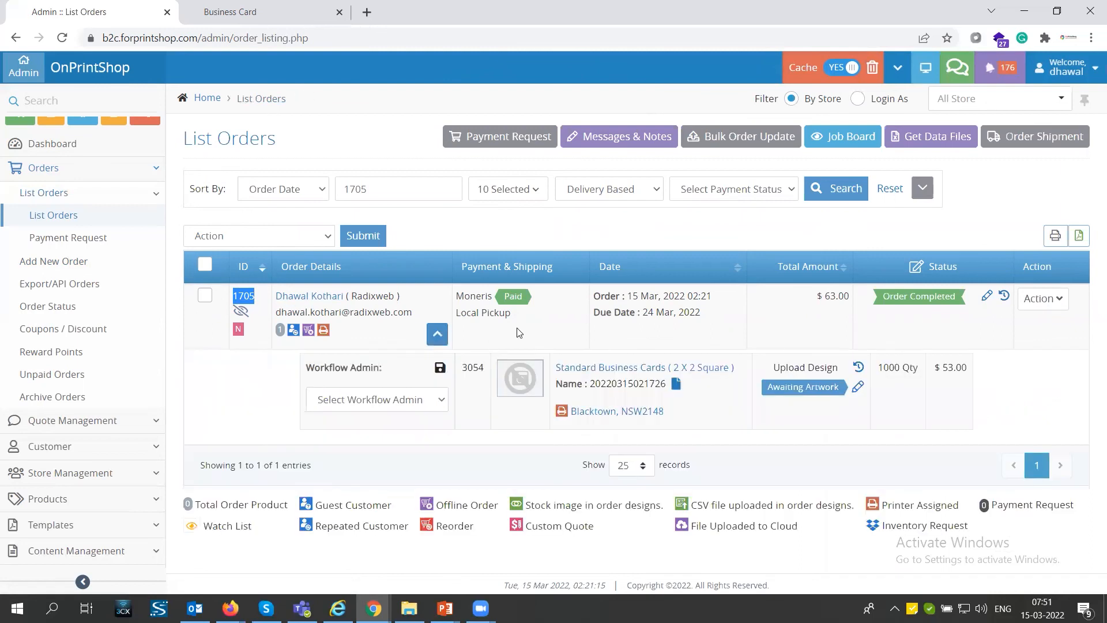